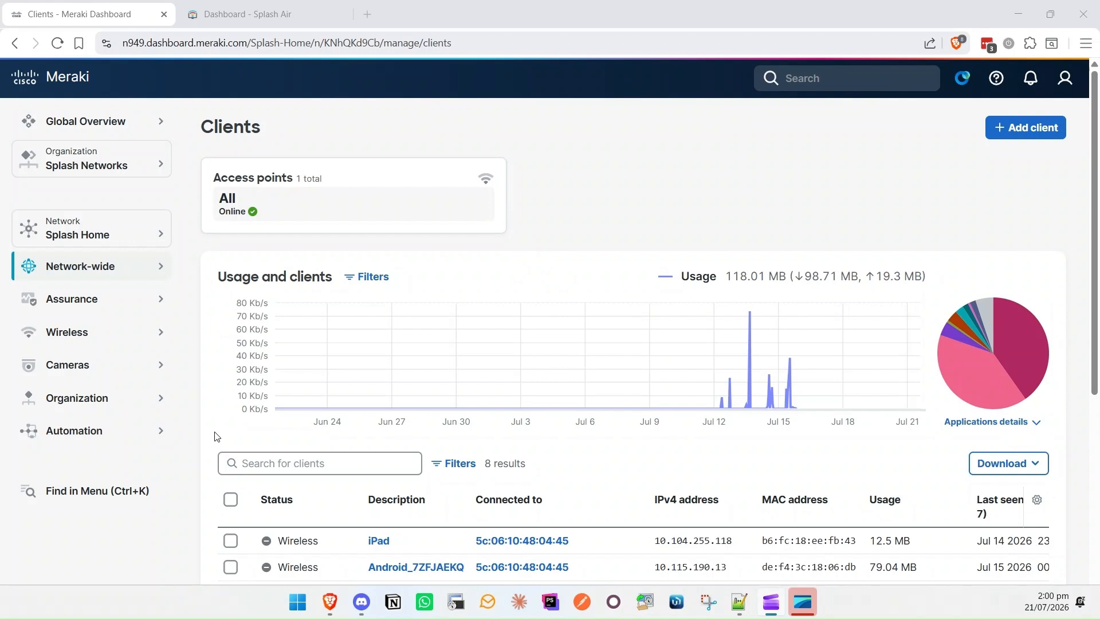
# Step: Open the Wireless SSIDs page for the Splash Home network, showing meraki2
pyautogui.click(103, 336)
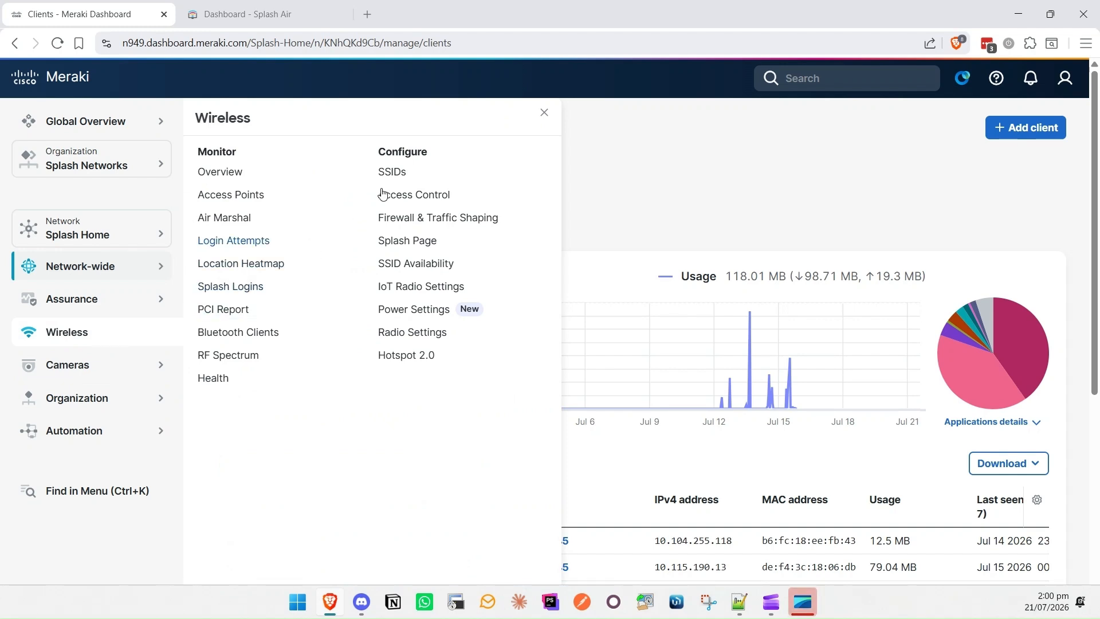
pyautogui.click(401, 178)
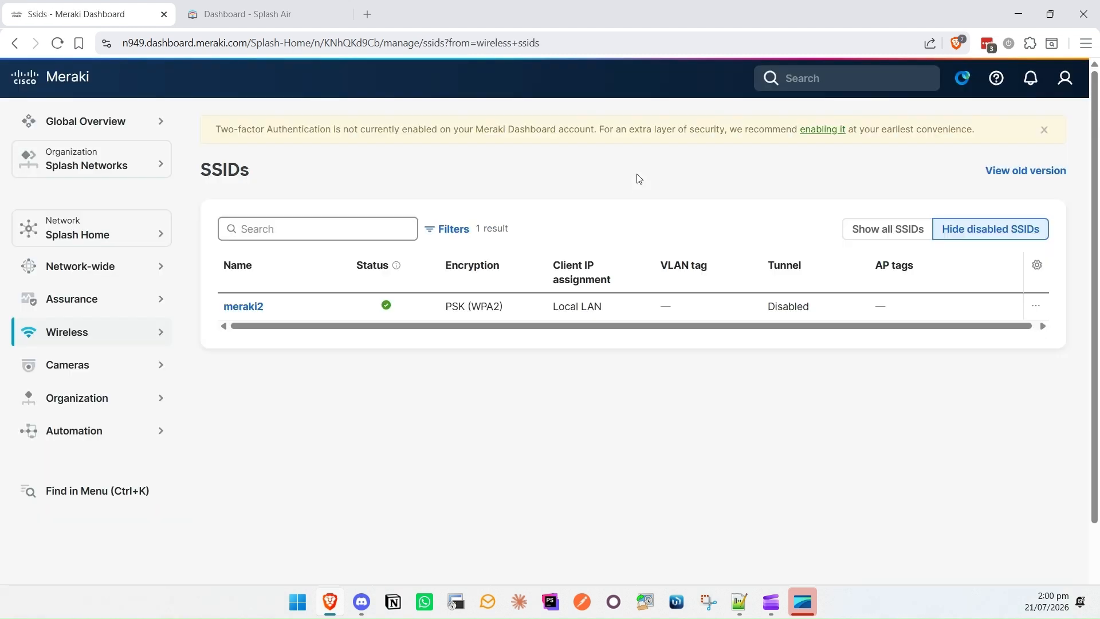
# Step: Enable Unconfigured SSID 2 and rename it meraki_guest
pyautogui.click(886, 230)
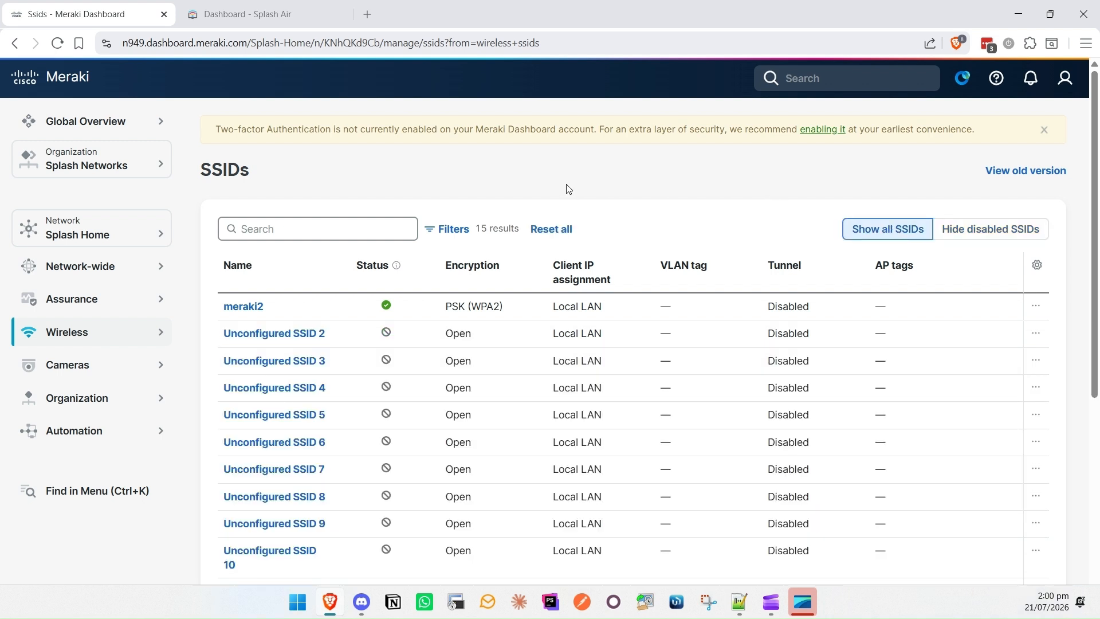
pyautogui.click(312, 335)
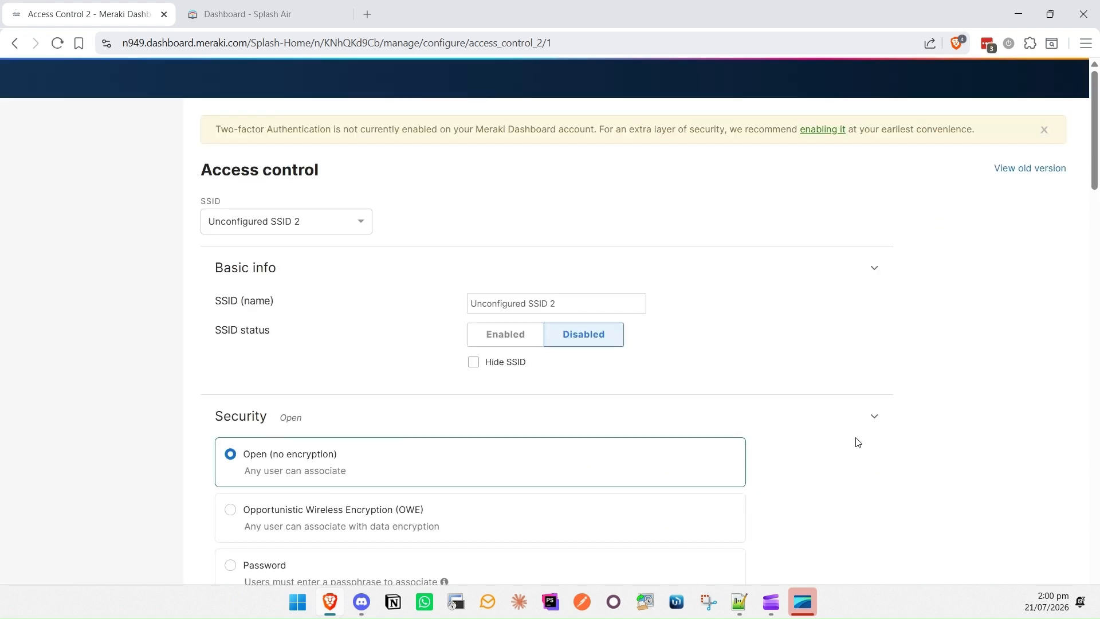
pyautogui.click(488, 340)
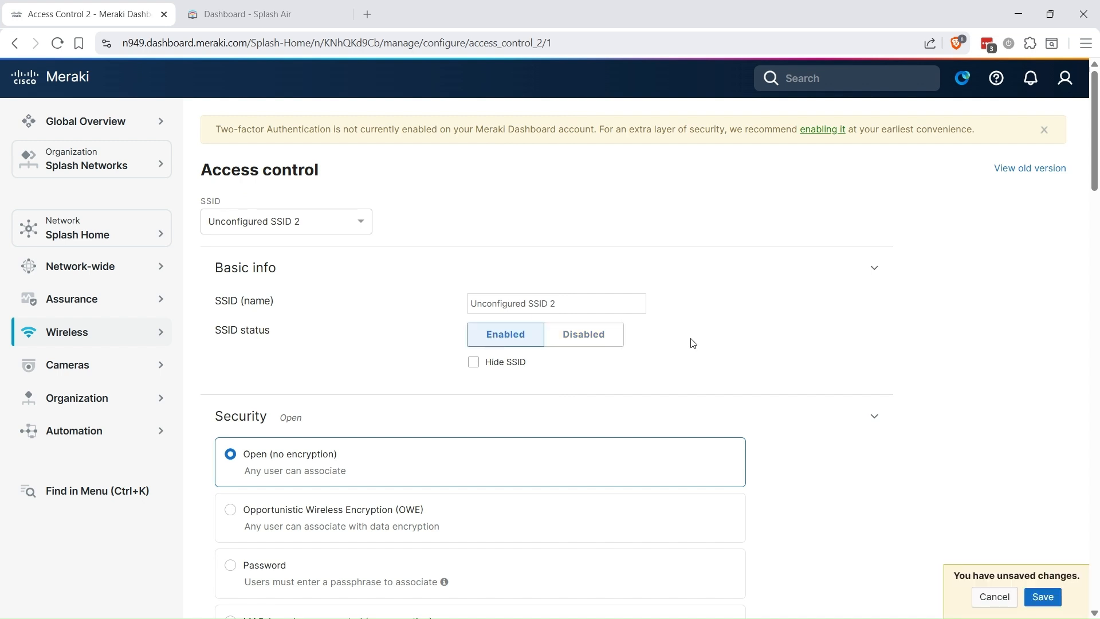
pyautogui.moveTo(610, 303); pyautogui.dragTo(466, 302)
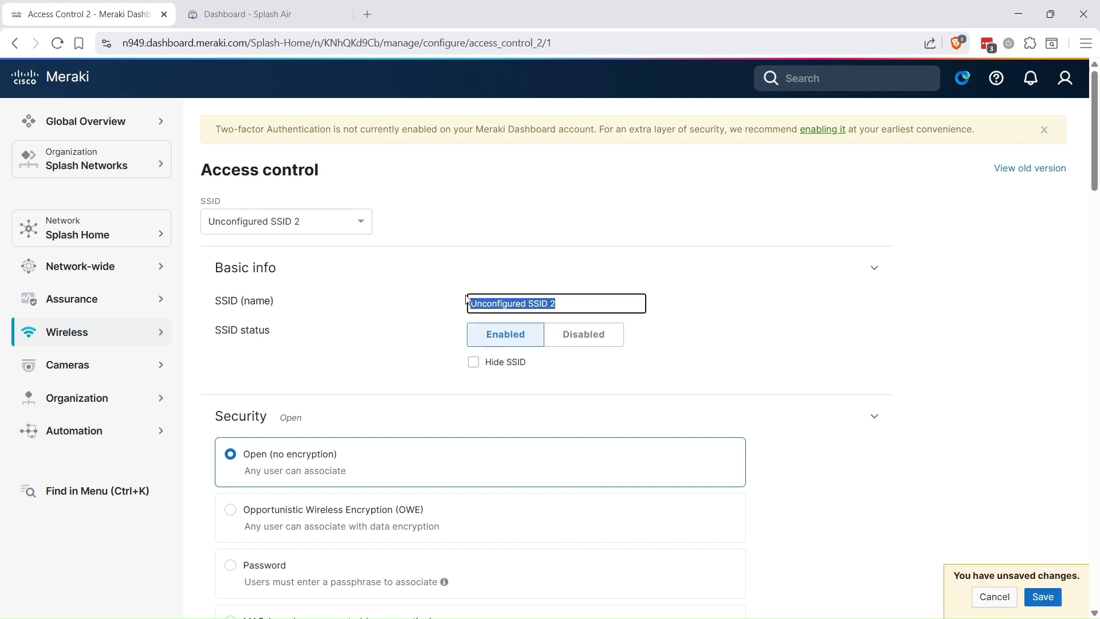
pyautogui.write('merak')
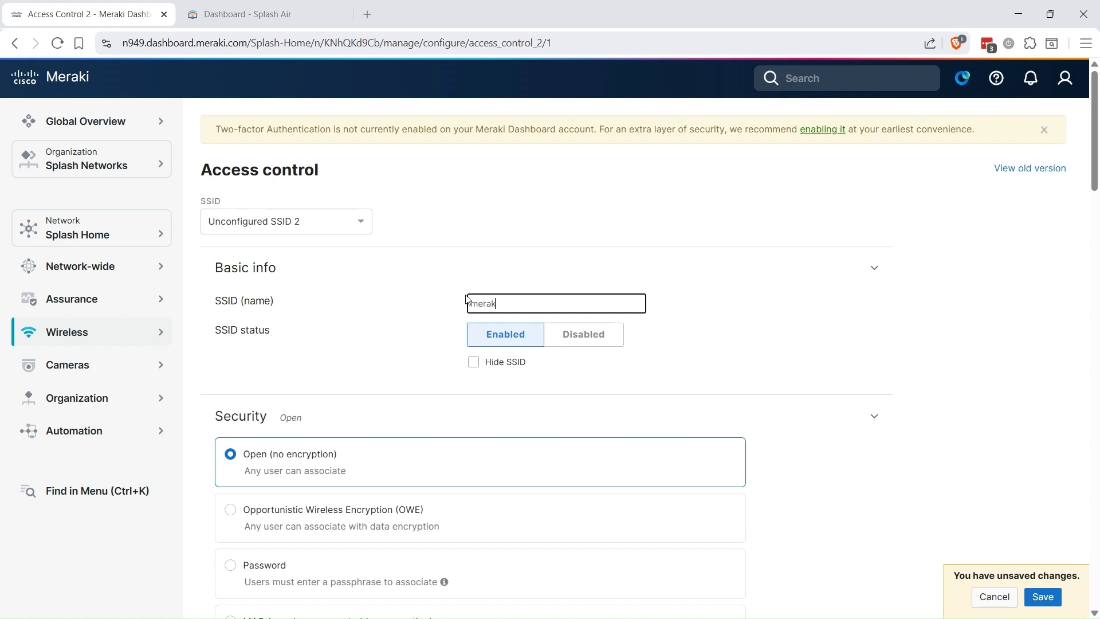
pyautogui.write('i_guest')
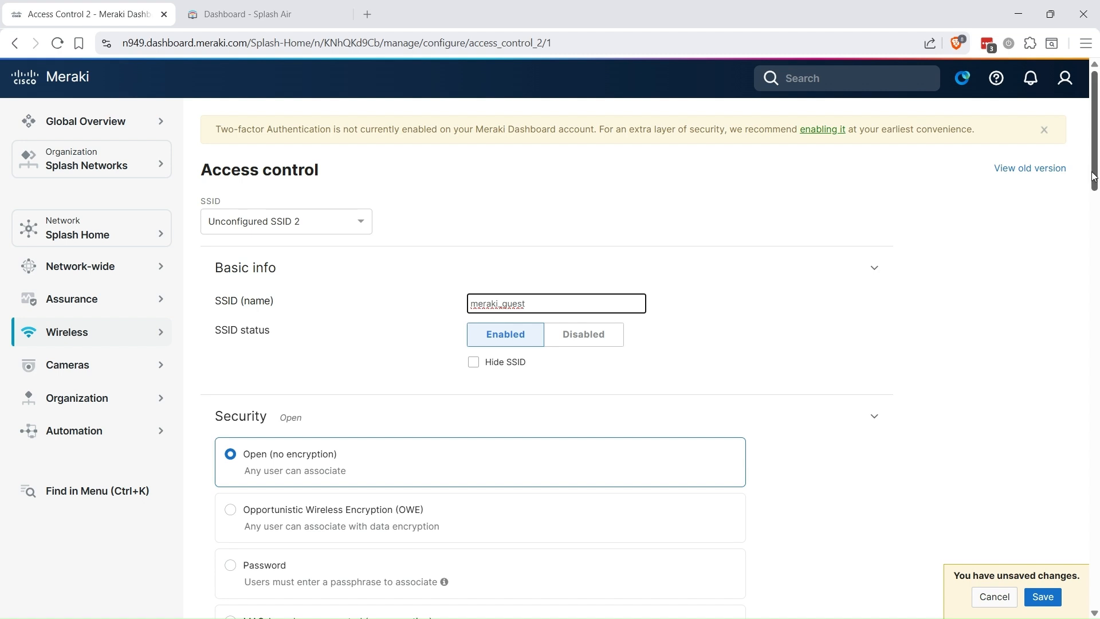
pyautogui.moveTo(1094, 172); pyautogui.dragTo(1095, 339)
# Step: Set the splash page to Sign-on with my RADIUS server
pyautogui.scroll(-3, 400, 369)
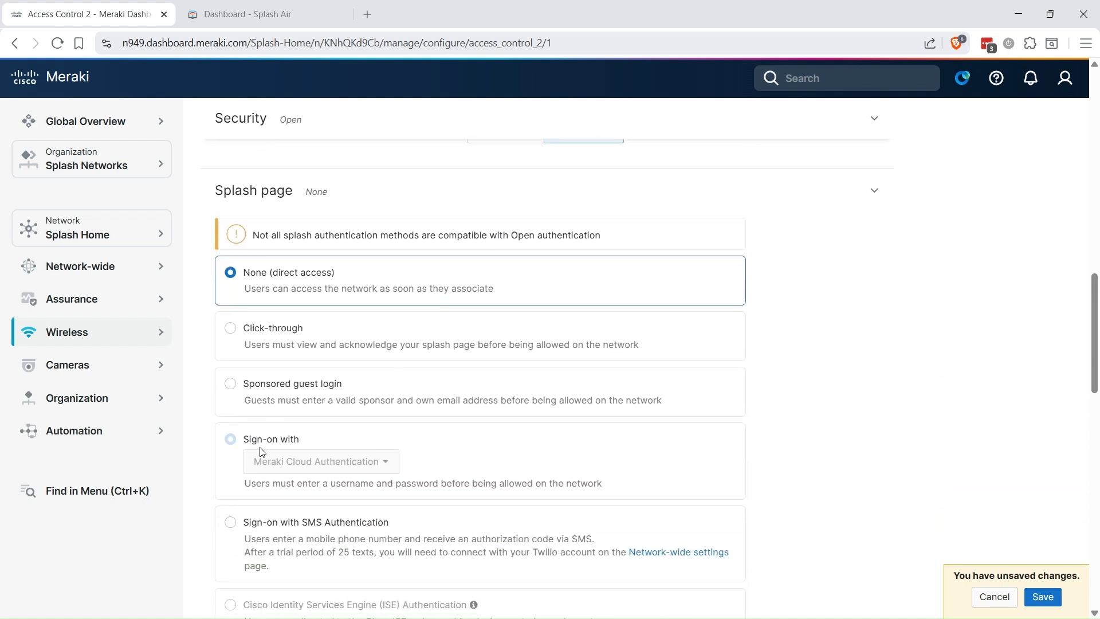
pyautogui.click(394, 464)
pyautogui.click(319, 465)
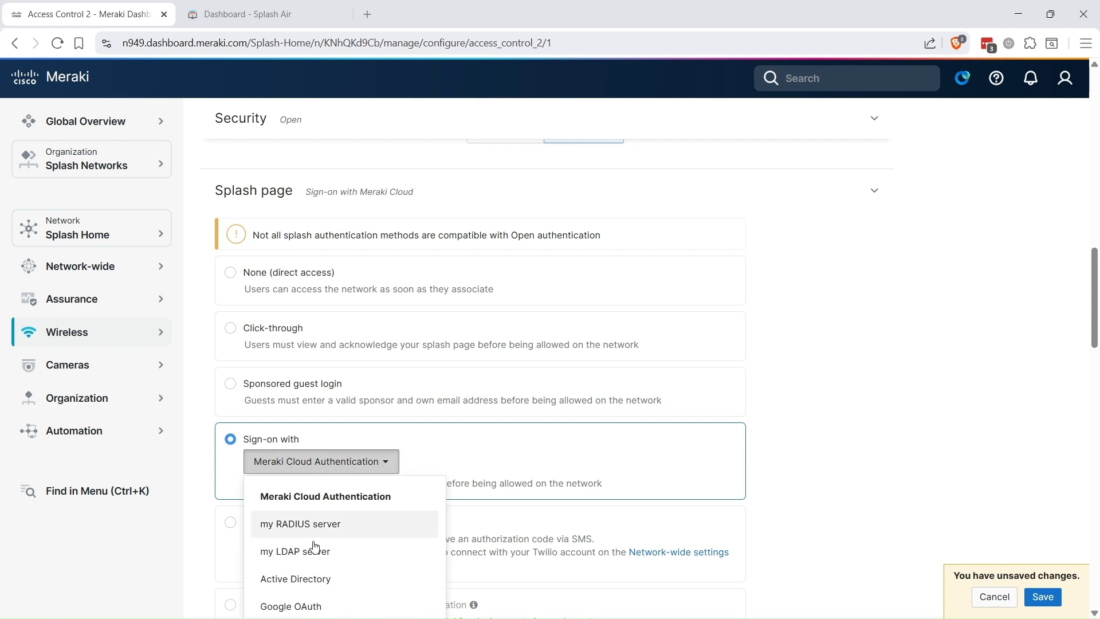
pyautogui.click(319, 524)
# Step: Enable the walled garden with range 91.134.75.221/32
pyautogui.scroll(-6, 319, 524)
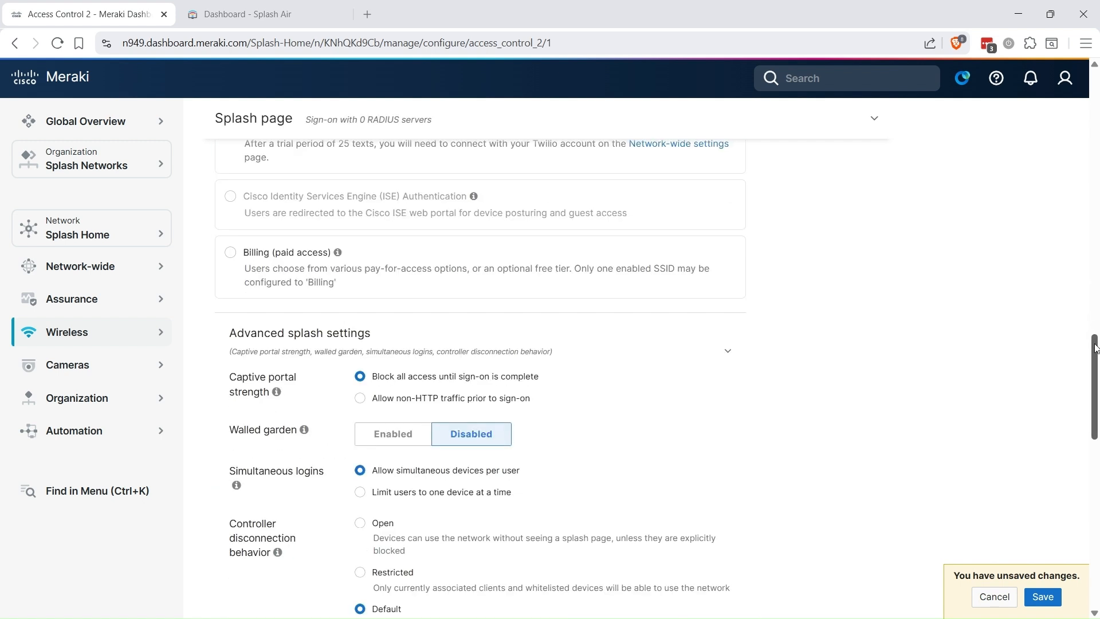
pyautogui.scroll(2, 1097, 330)
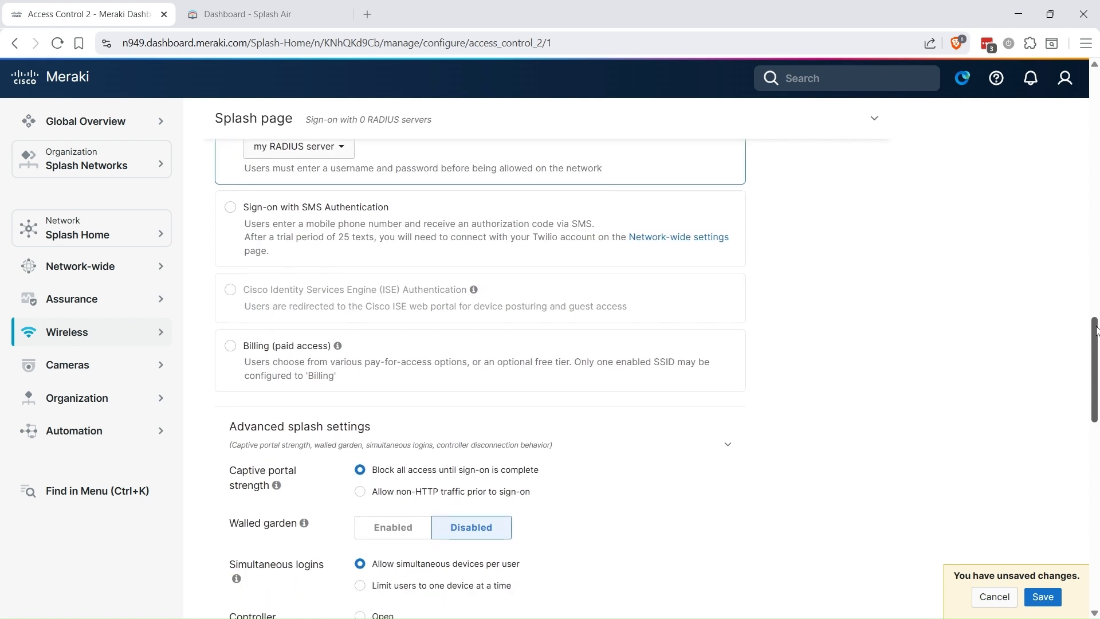
pyautogui.moveTo(1097, 331); pyautogui.dragTo(1092, 374)
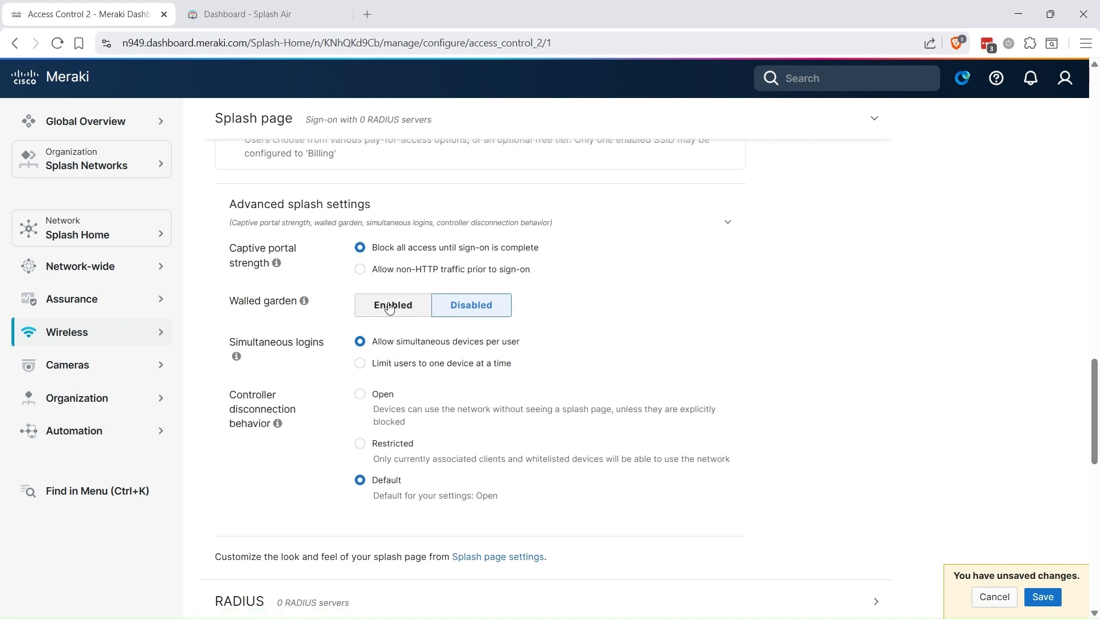
pyautogui.click(464, 384)
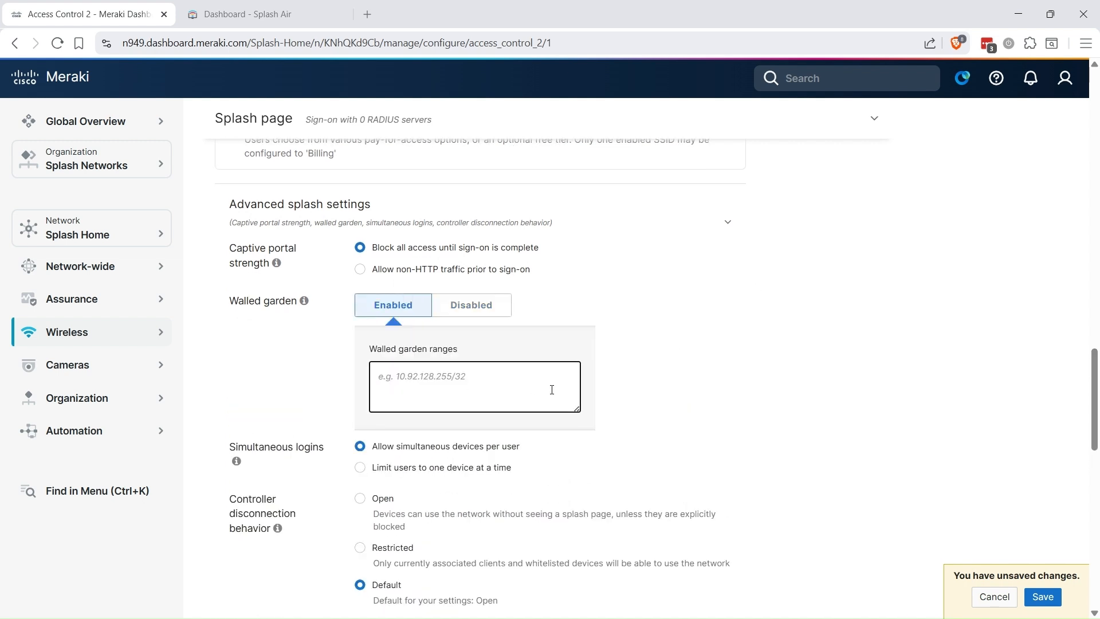
pyautogui.write('91.134.75.221')
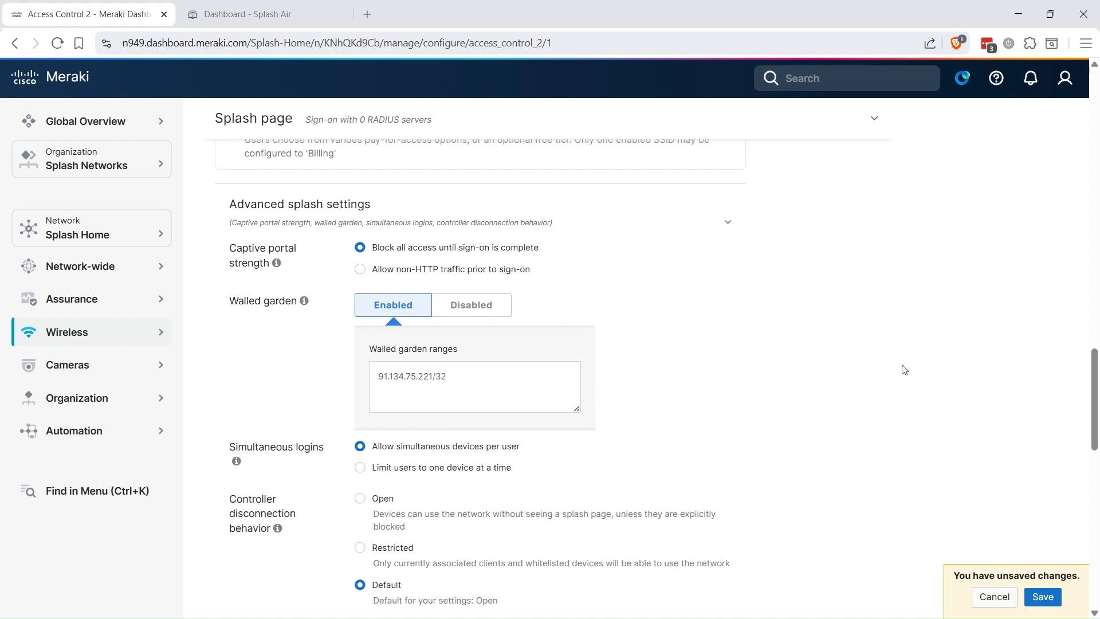
pyautogui.moveTo(1093, 372); pyautogui.dragTo(1093, 412)
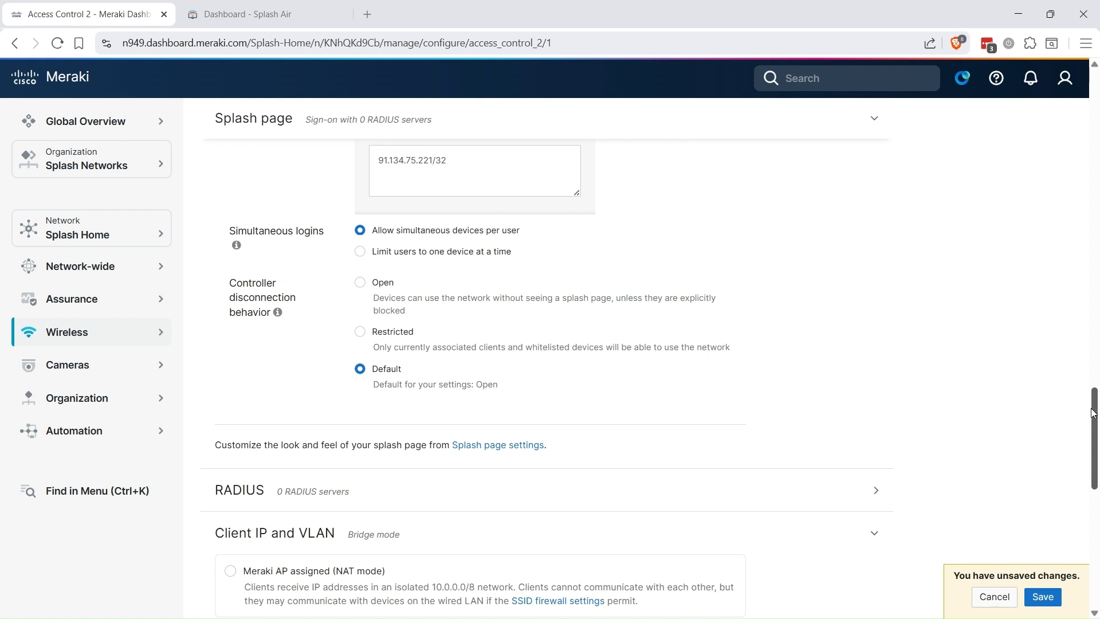
pyautogui.scroll(-2, 946, 349)
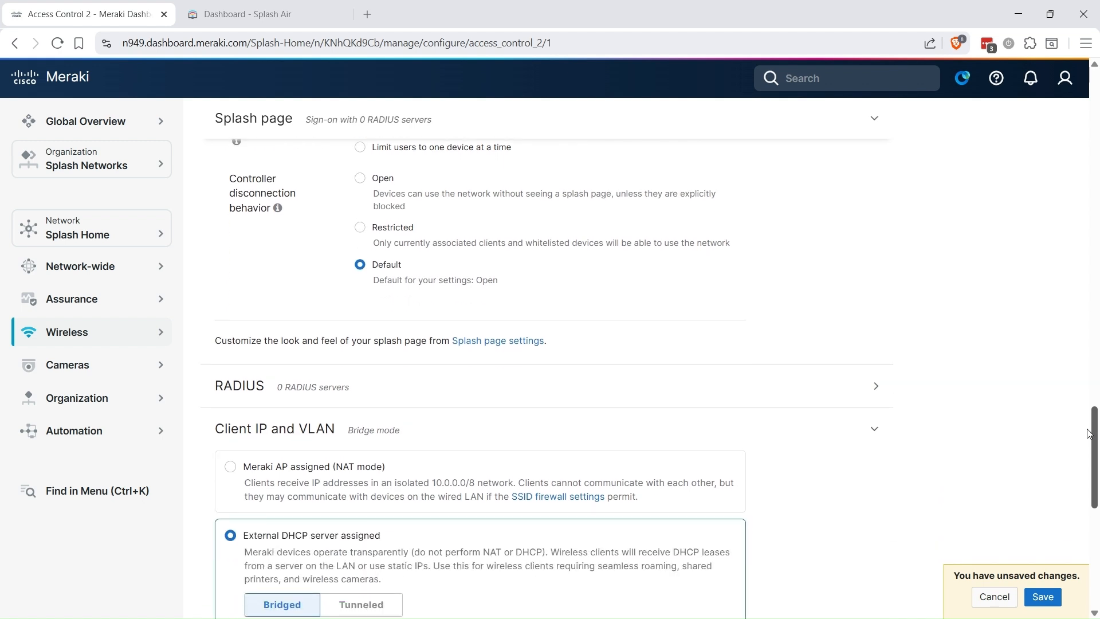
# Step: Add RADIUS server 91.134.75.221 with its shared secret and commit the entry
pyautogui.click(877, 374)
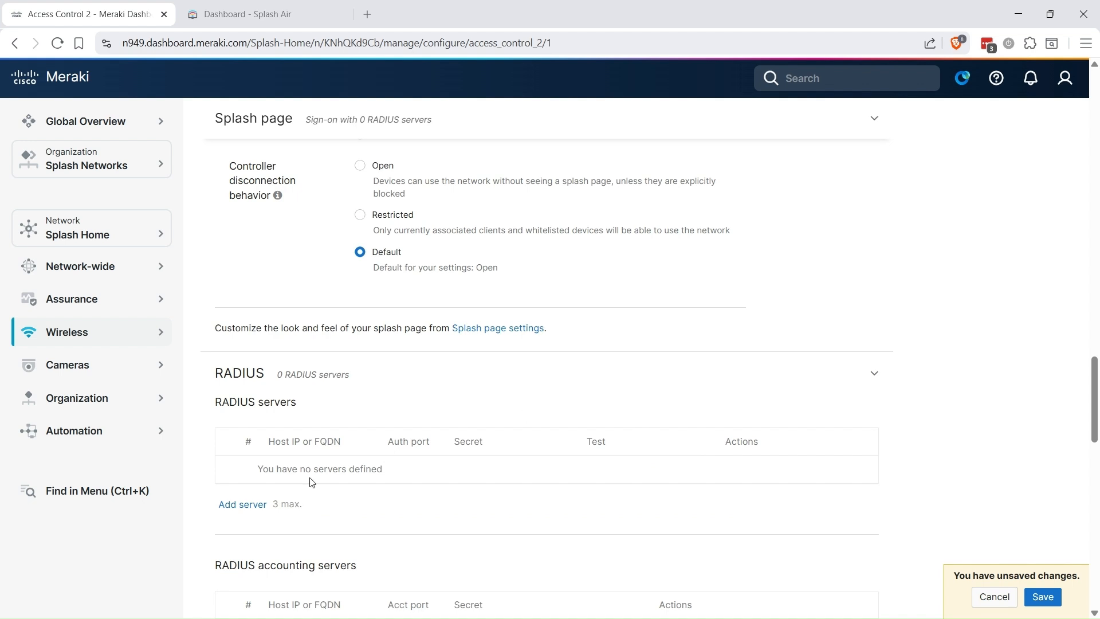
pyautogui.click(242, 504)
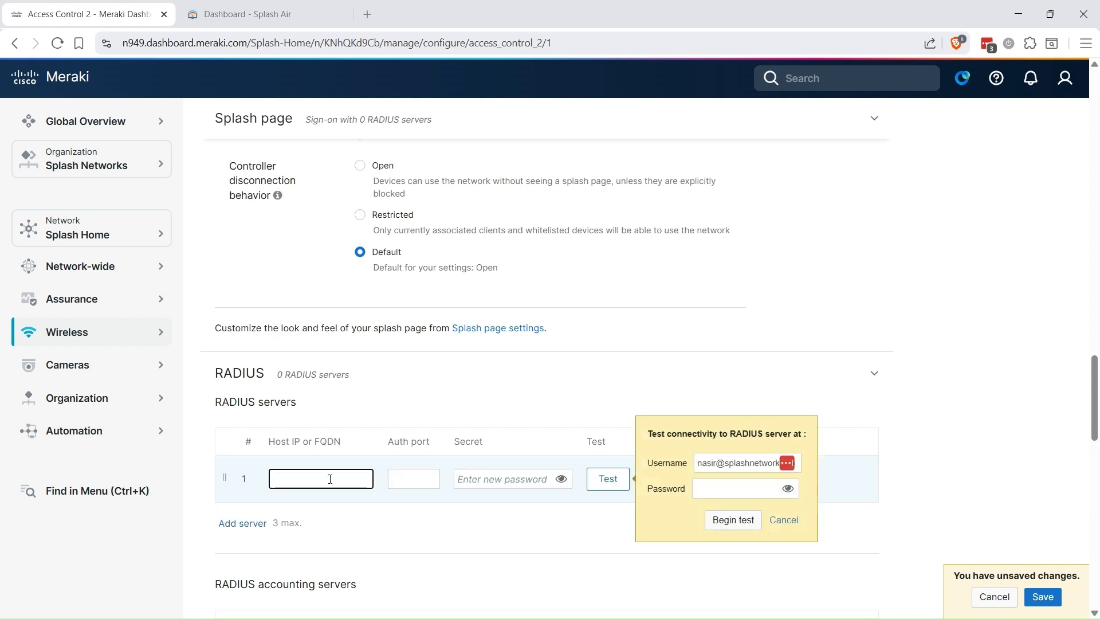
pyautogui.hotkey('ctrl', 'v')
pyautogui.click(506, 479)
pyautogui.write('••')
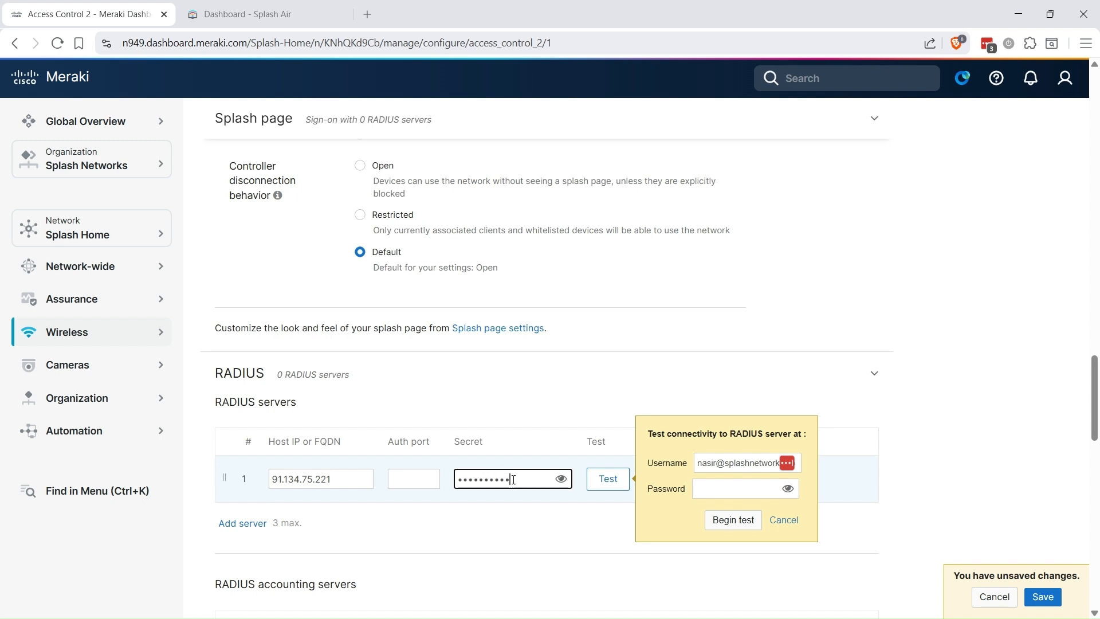
pyautogui.click(782, 520)
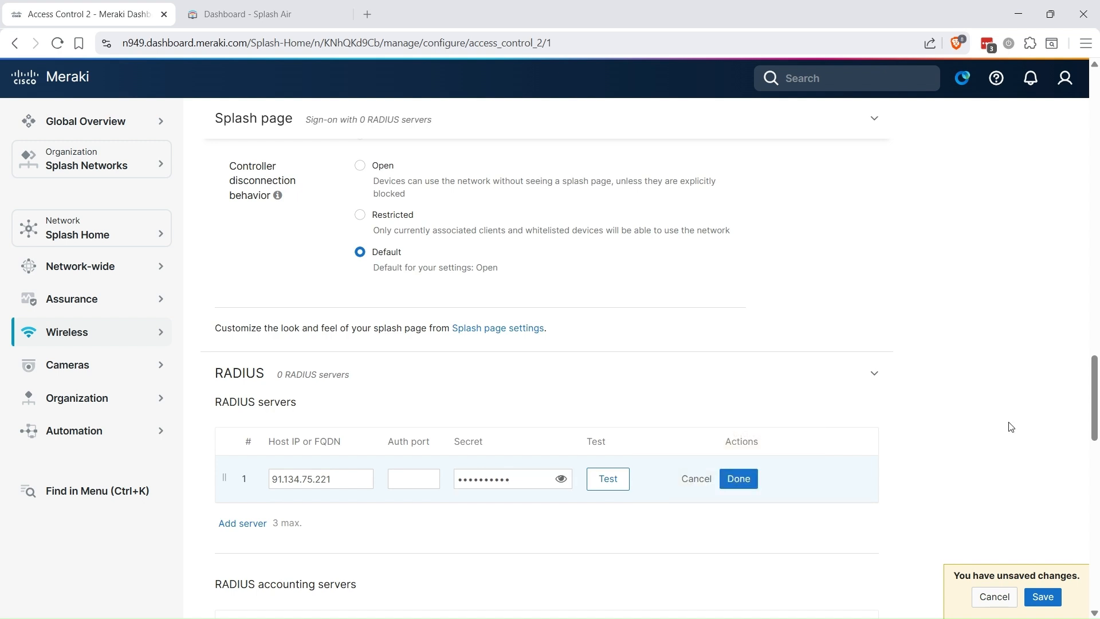
pyautogui.click(739, 478)
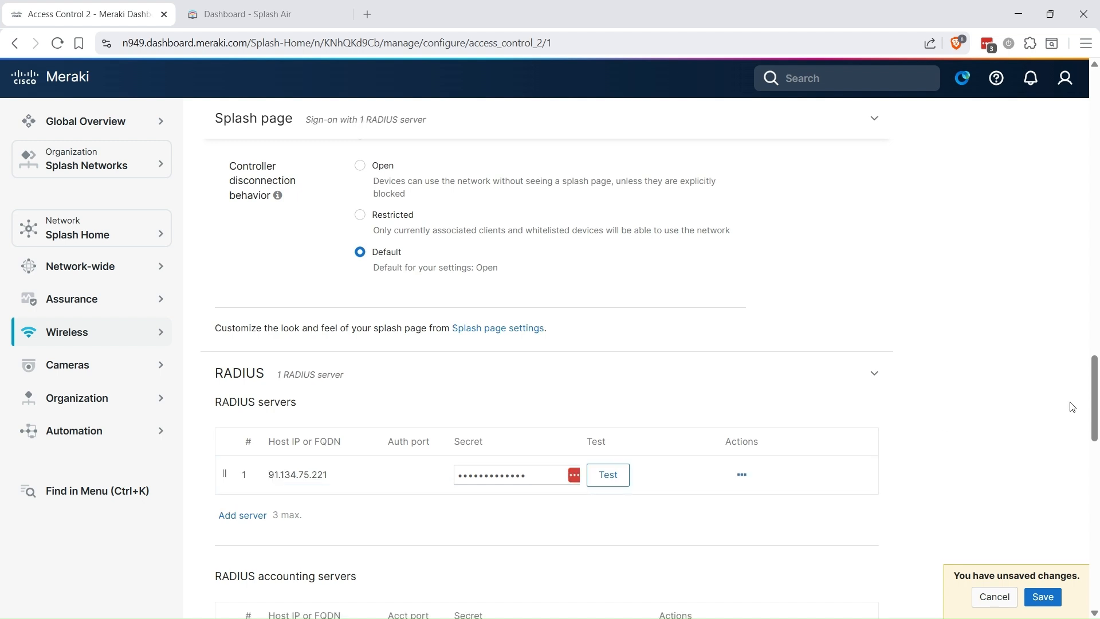
# Step: Dismiss the password manager prompt and save the access control settings
pyautogui.moveTo(1094, 401); pyautogui.dragTo(1095, 535)
pyautogui.click(992, 488)
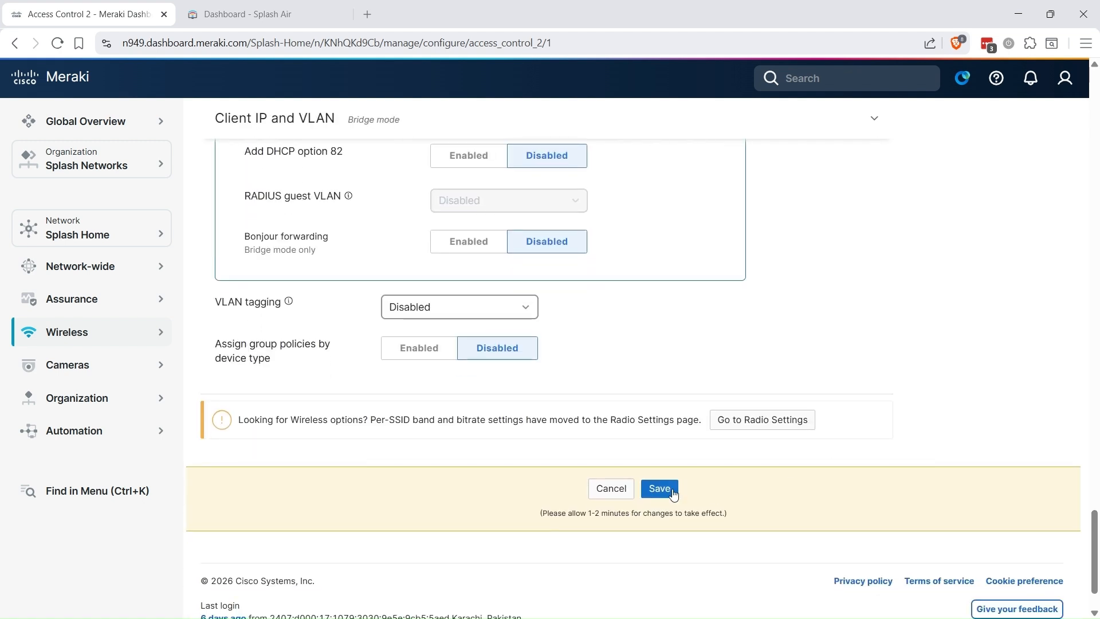
pyautogui.click(660, 489)
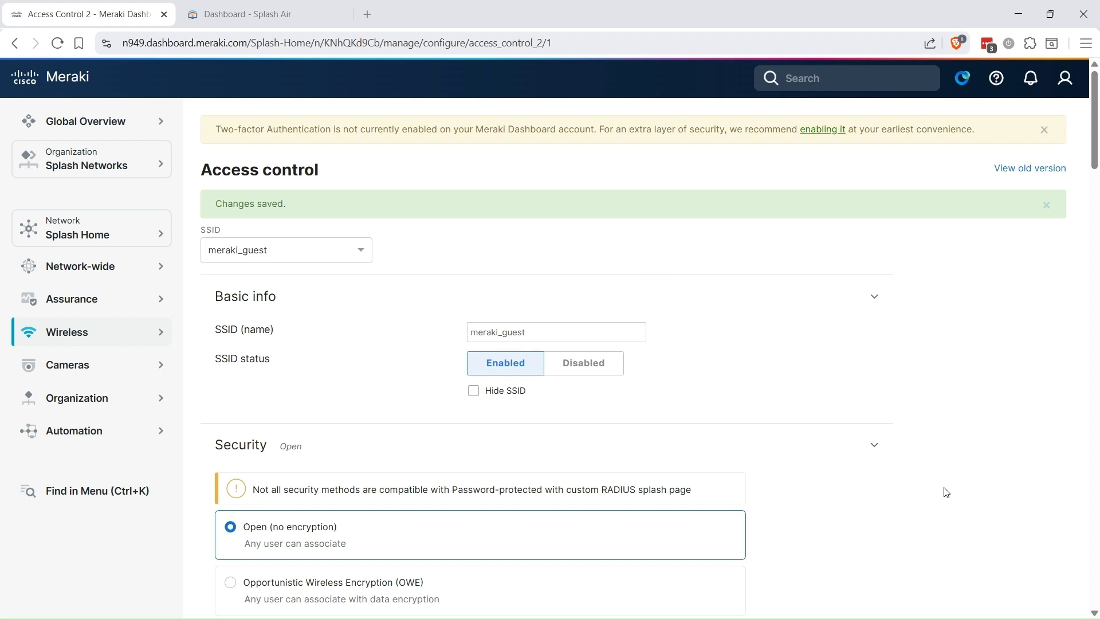
# Step: Choose the custom splash URL option on the Splash page settings, then switch to Splash Air
pyautogui.click(120, 342)
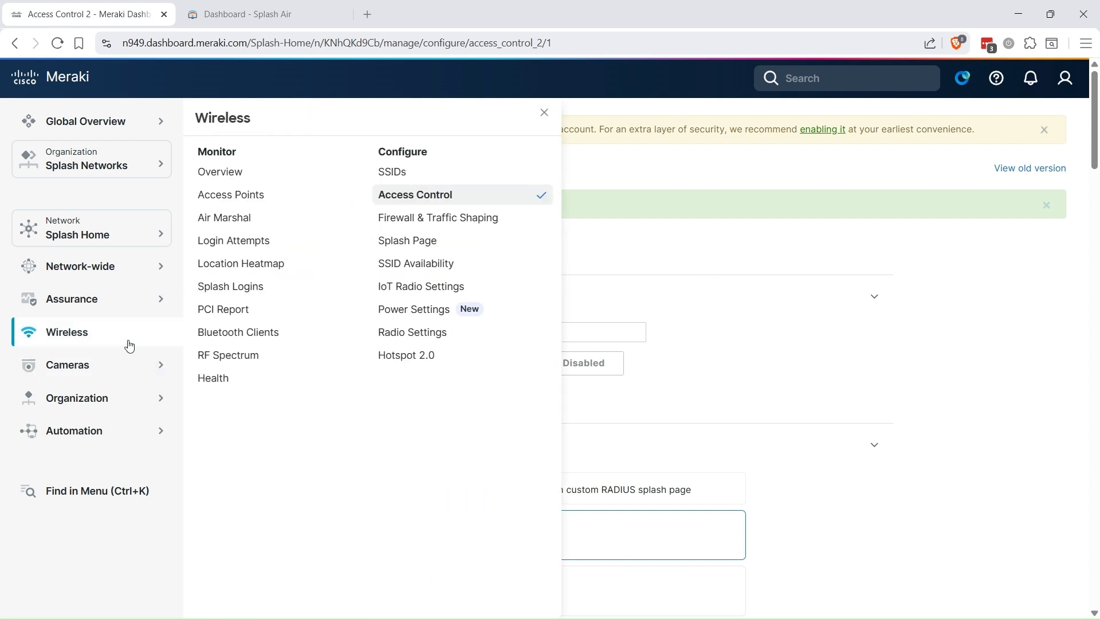
pyautogui.click(409, 239)
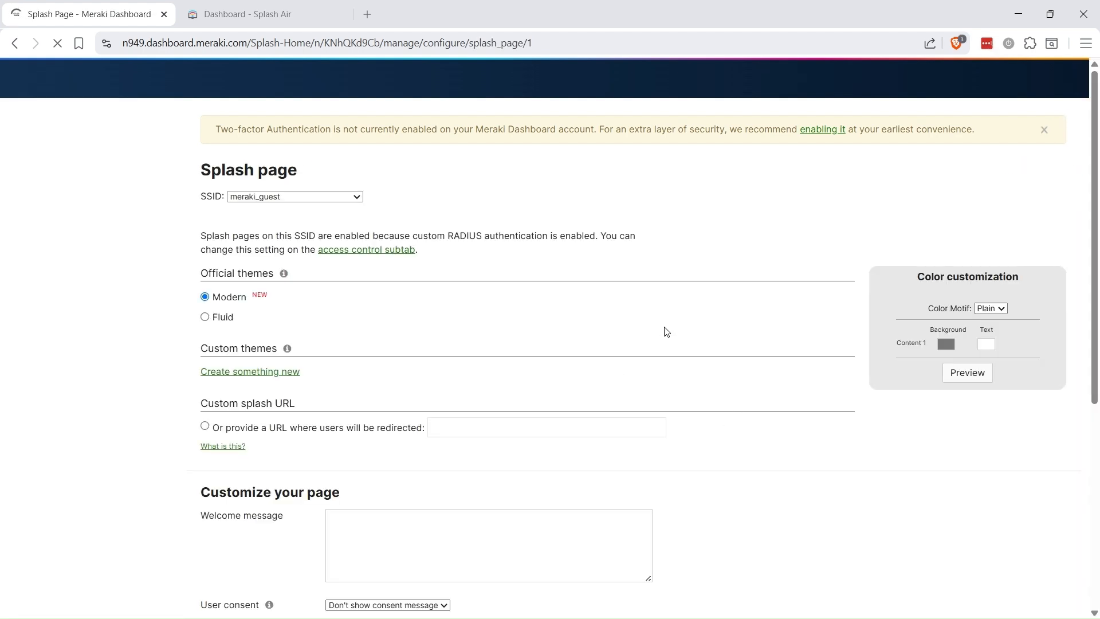
pyautogui.click(333, 429)
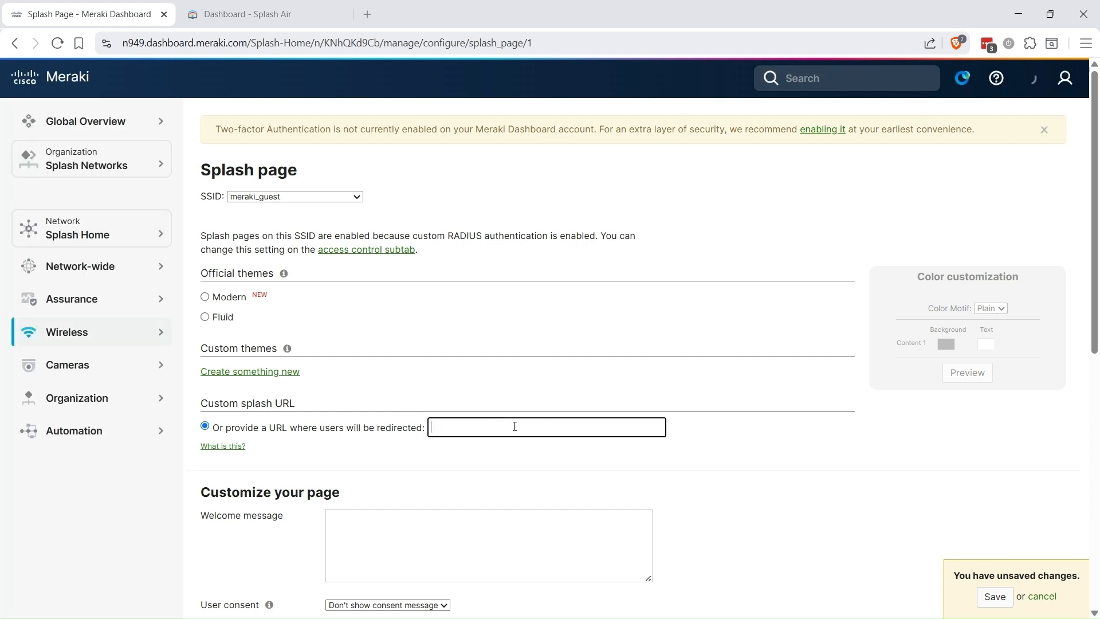
pyautogui.click(269, 12)
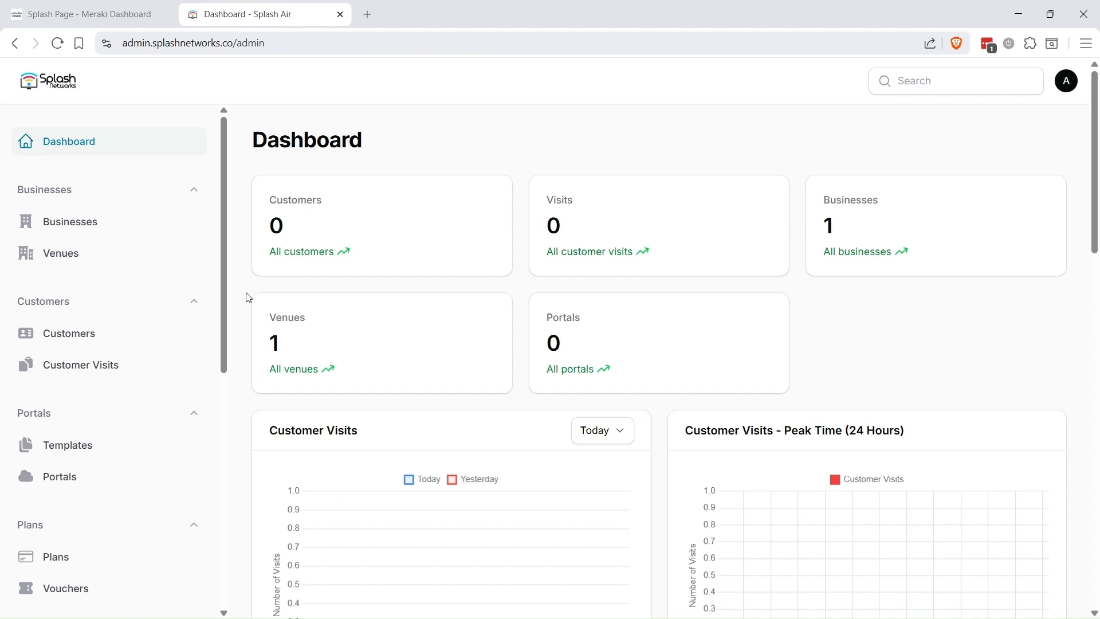
# Step: Start a new template named meraki with the Voucher authentication flow
pyautogui.click(84, 445)
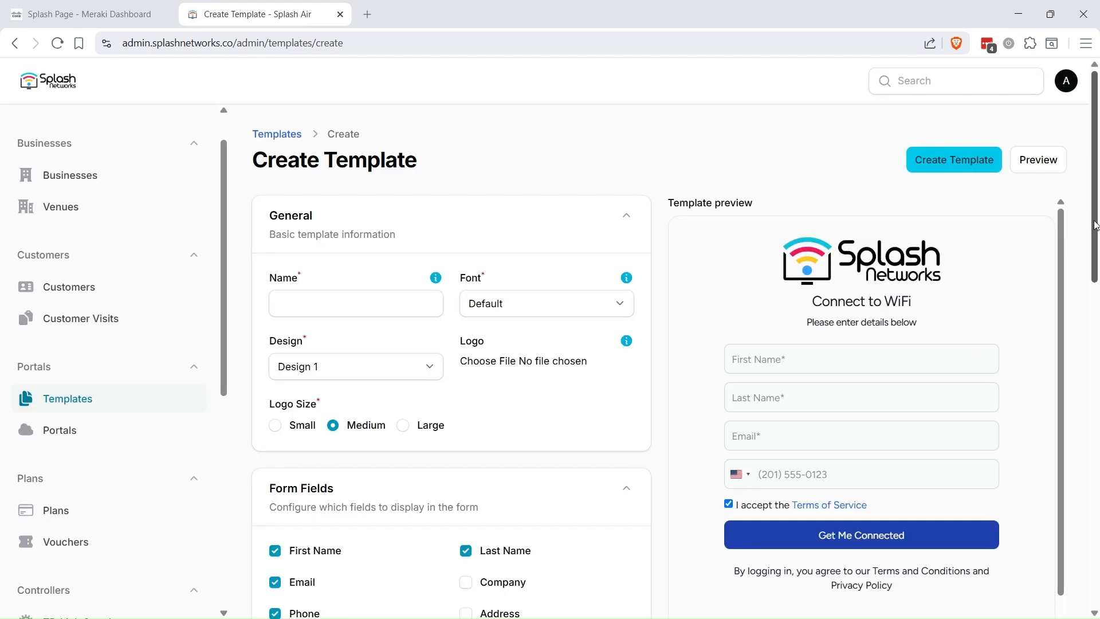
pyautogui.scroll(-1, 1096, 226)
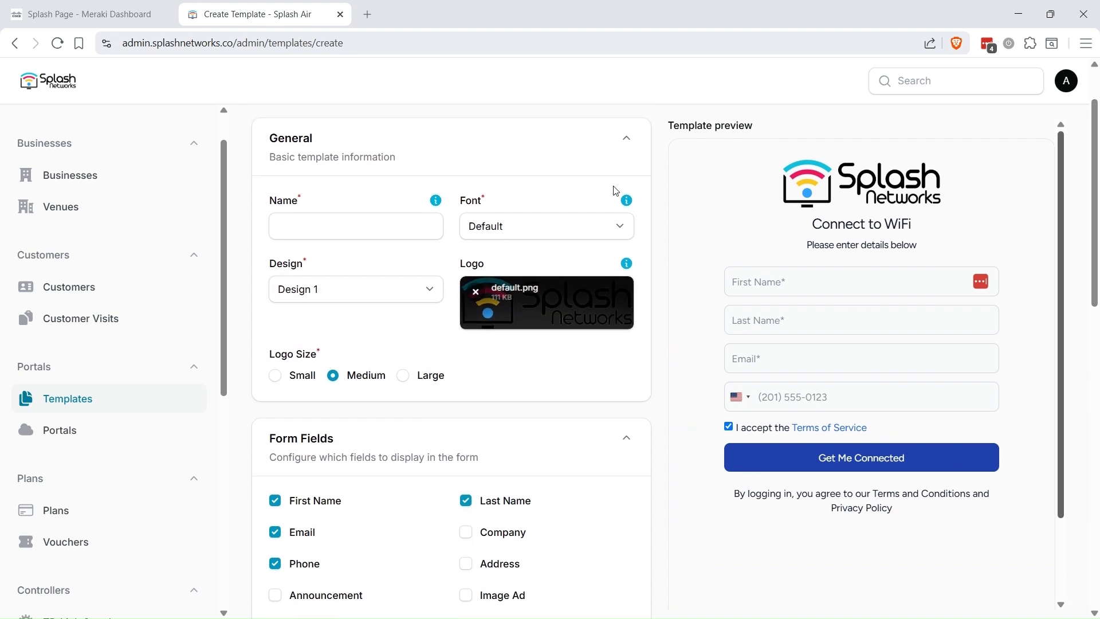
pyautogui.click(358, 233)
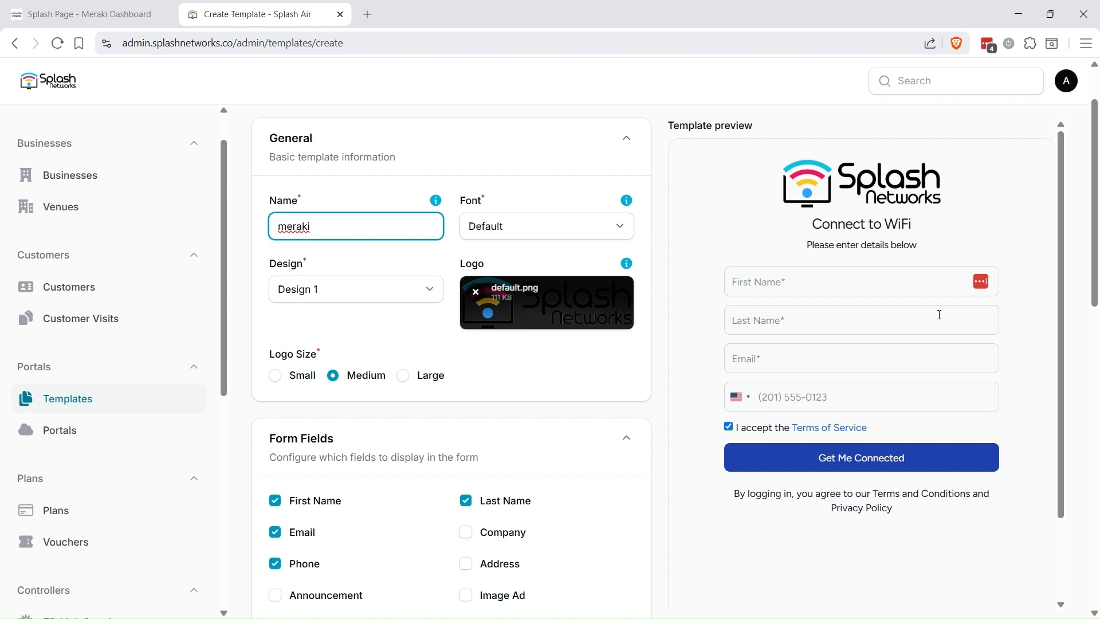
pyautogui.scroll(-7, 1094, 257)
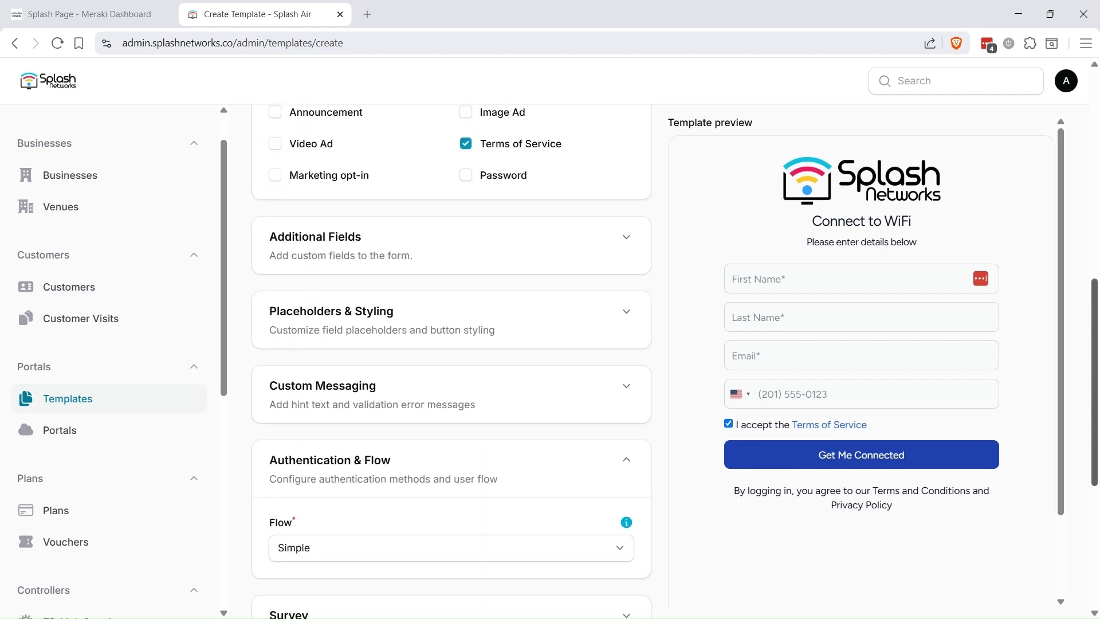
pyautogui.scroll(-1, 1094, 256)
pyautogui.click(400, 491)
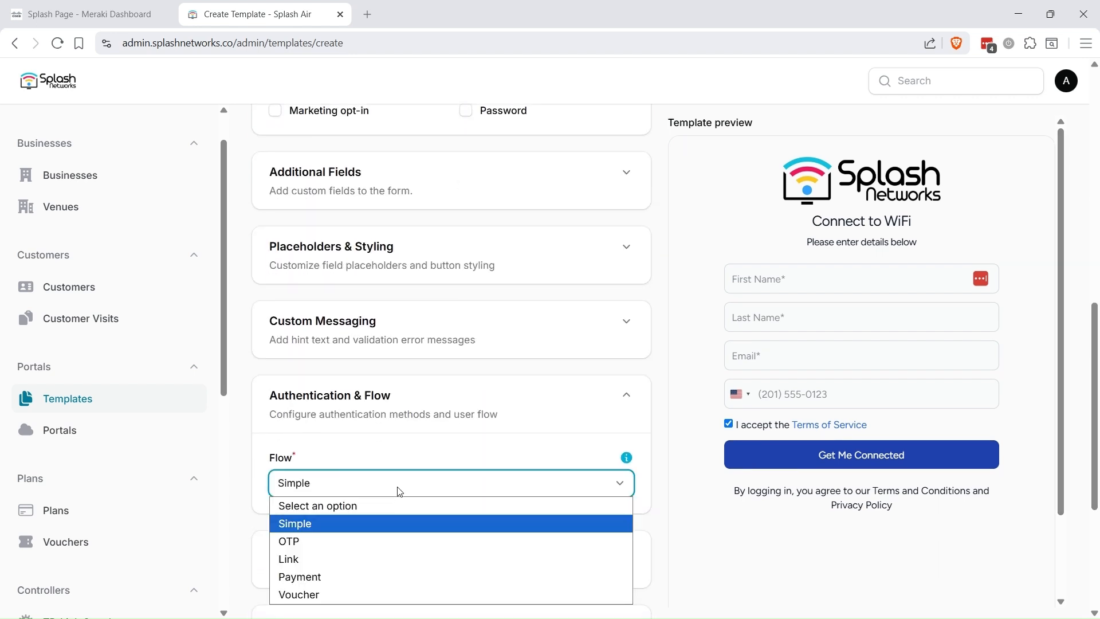
pyautogui.click(396, 593)
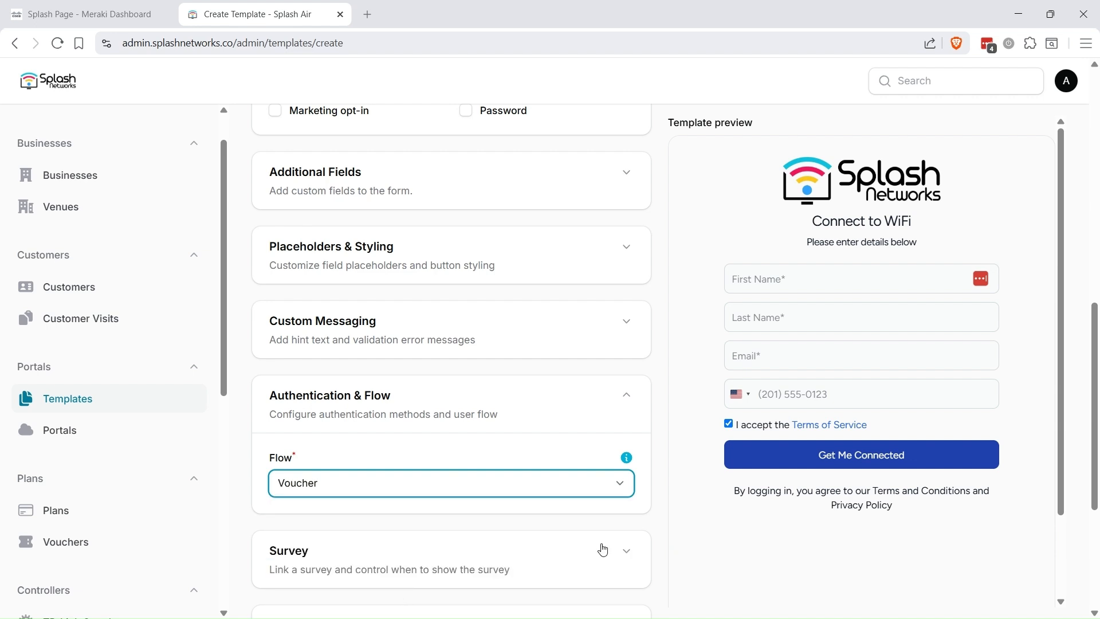
# Step: Remove First Name, Email, Phone and Last Name fields, then create the template
pyautogui.scroll(8, 1080, 280)
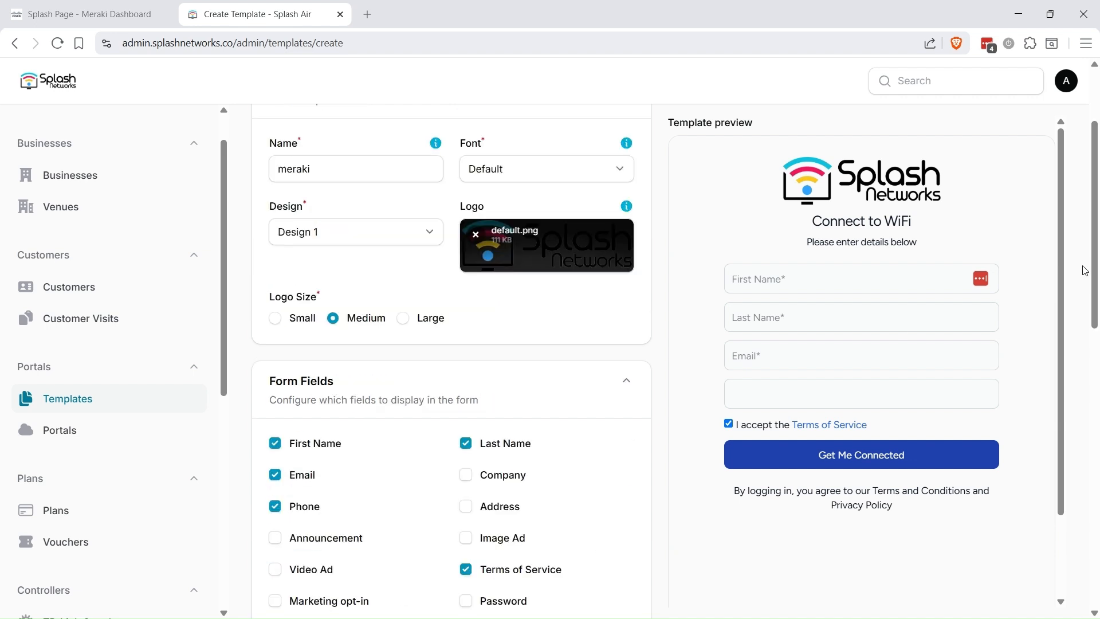
pyautogui.click(299, 443)
pyautogui.click(299, 475)
pyautogui.click(301, 506)
pyautogui.click(492, 444)
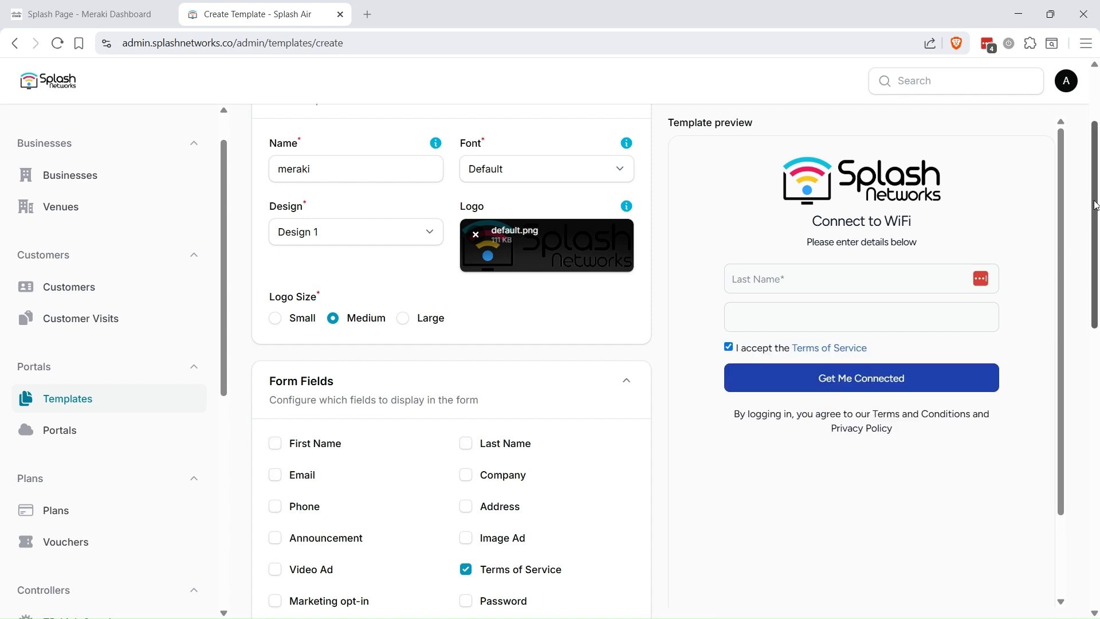
pyautogui.moveTo(1093, 213); pyautogui.dragTo(1090, 513)
pyautogui.click(286, 584)
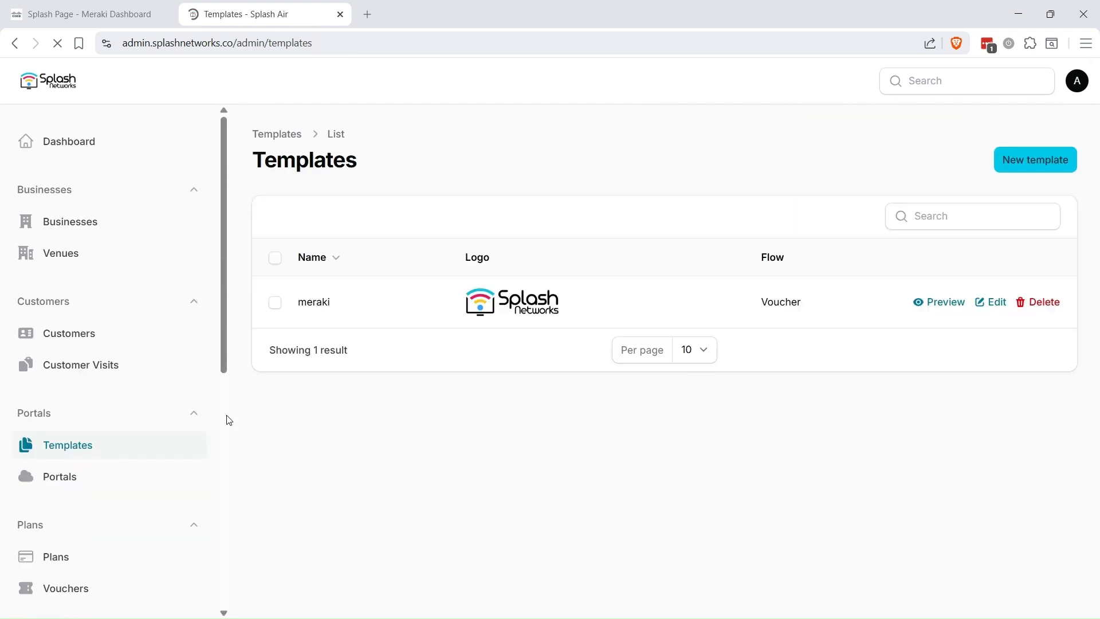
# Step: Create voucher code 'test' with 1 Mbps up, 2 Mbps down, 1 GB cap and 3 devices
pyautogui.scroll(-1, 81, 575)
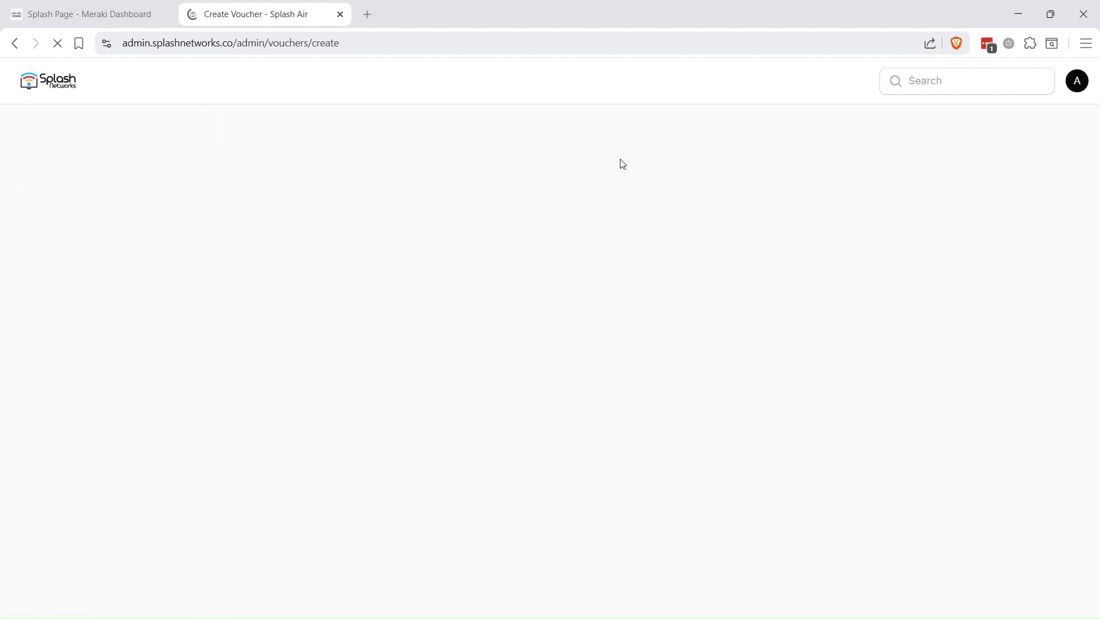
pyautogui.doubleClick(403, 224)
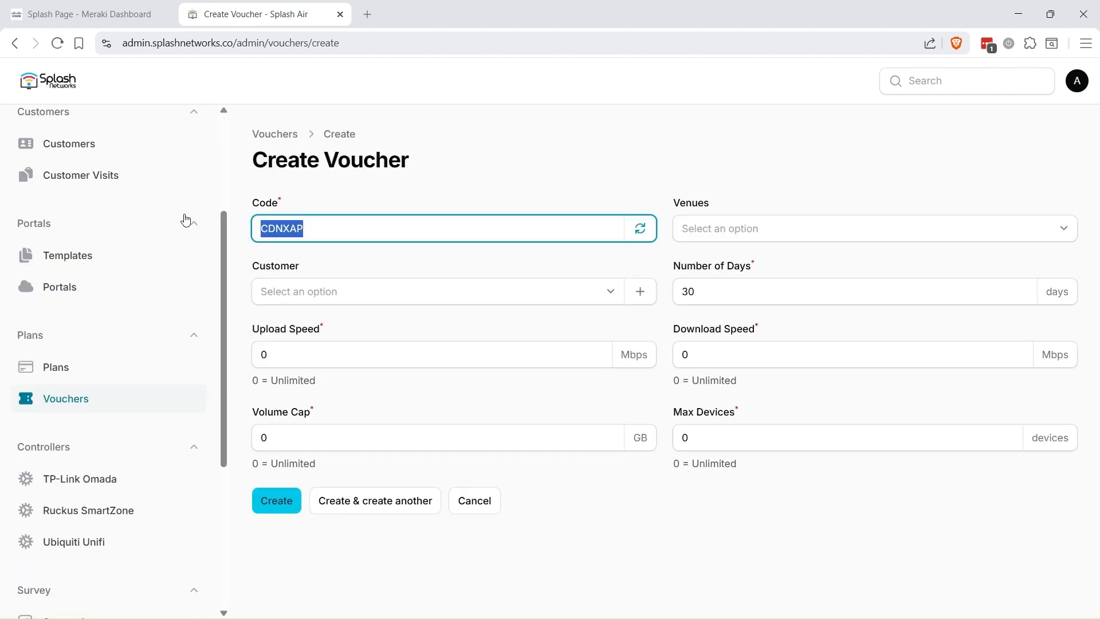
pyautogui.write('test')
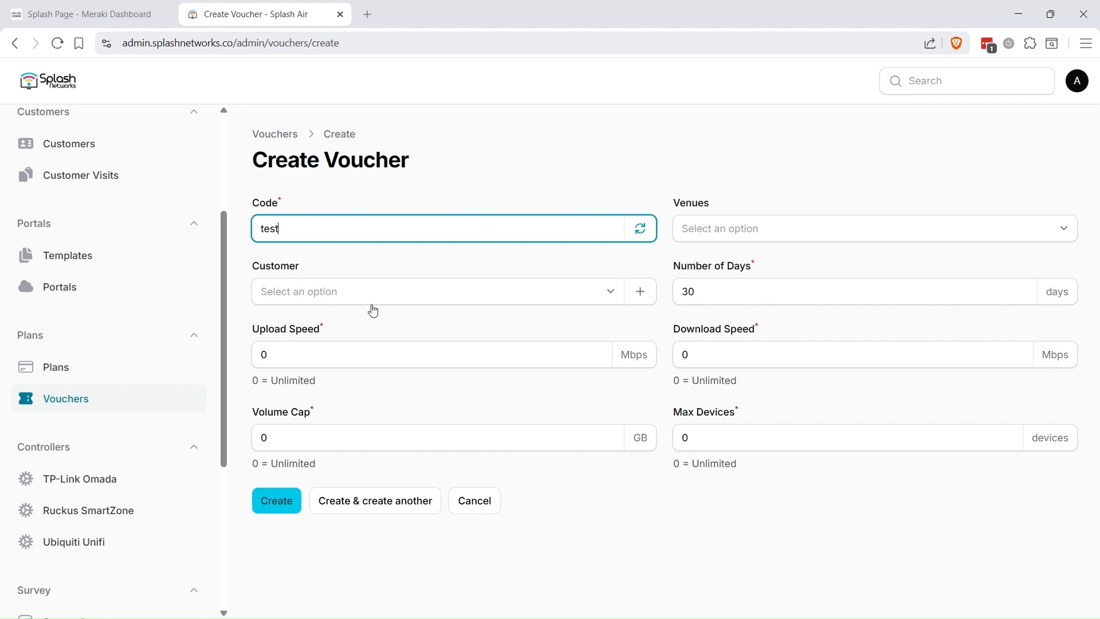
pyautogui.moveTo(312, 351); pyautogui.dragTo(235, 353)
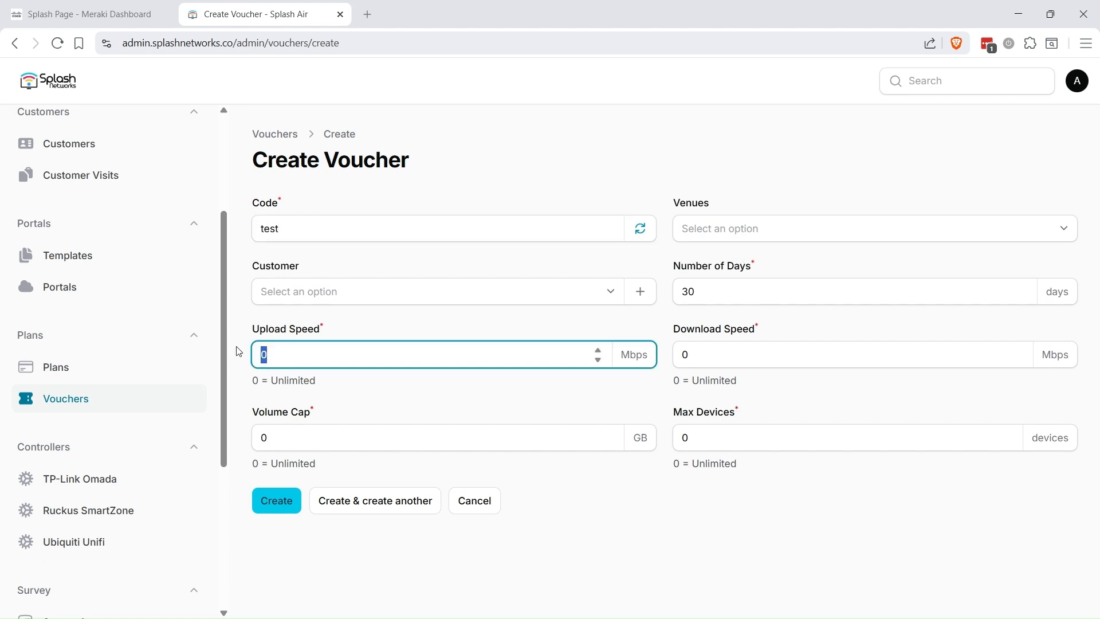
pyautogui.write('1')
pyautogui.press('Tab')
pyautogui.write('2')
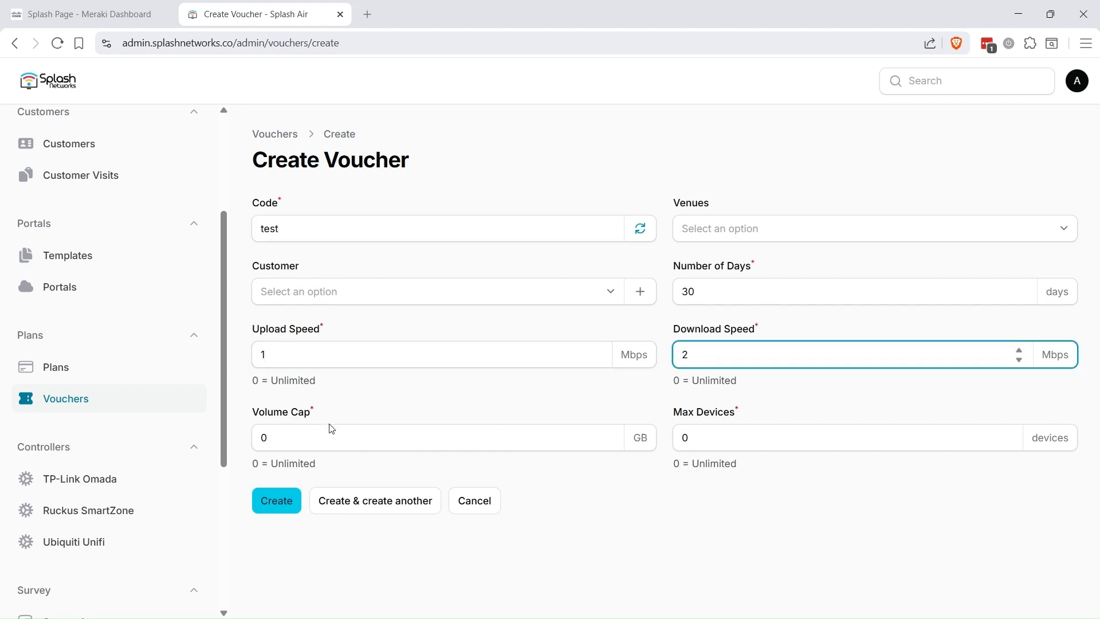
pyautogui.moveTo(314, 436); pyautogui.dragTo(246, 434)
pyautogui.write('1')
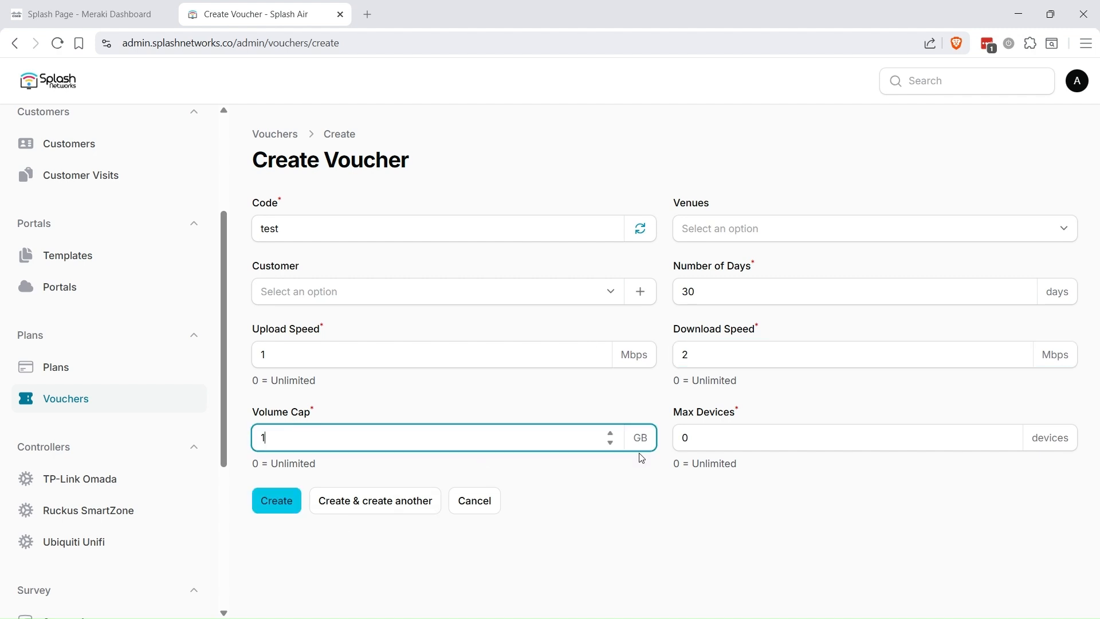
pyautogui.press('Tab')
pyautogui.write('3')
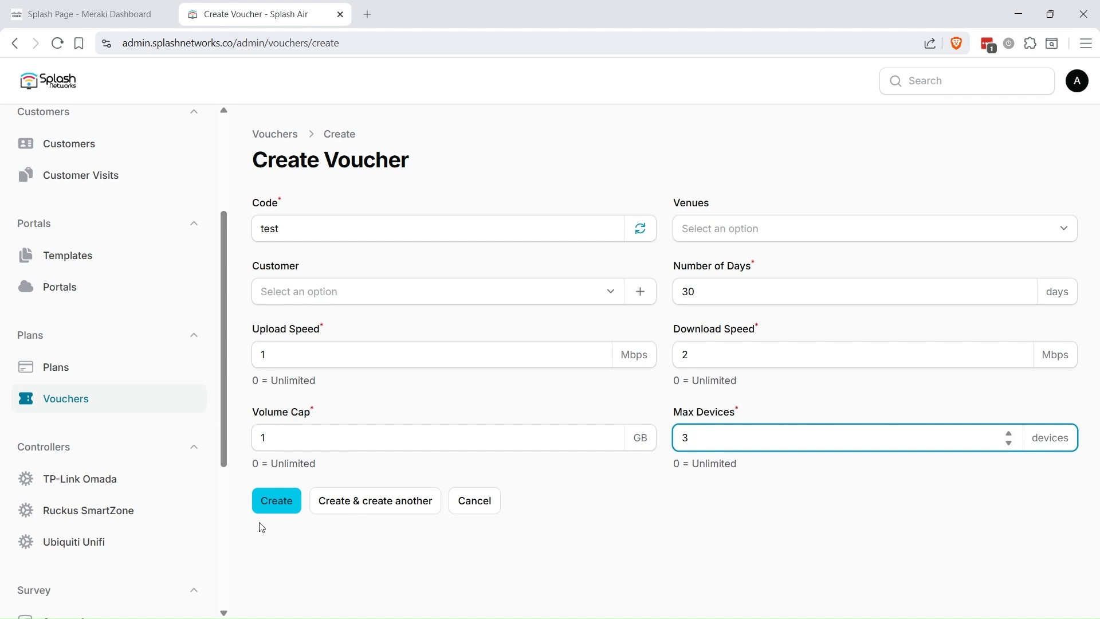
pyautogui.click(277, 500)
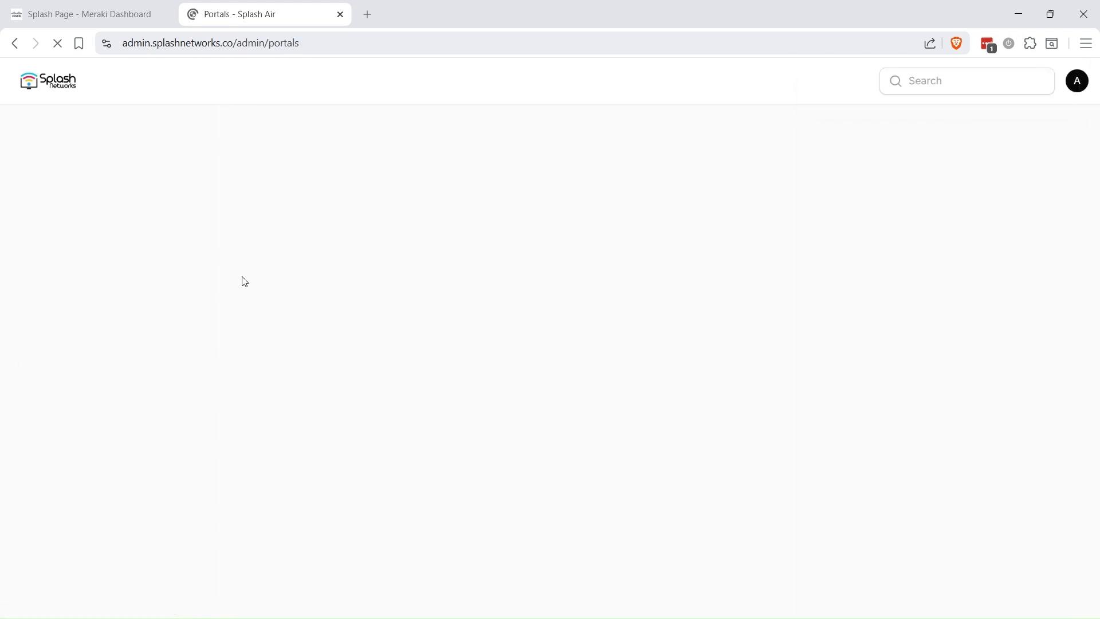
# Step: Start a new portal named meraki with Cisco Meraki hardware and set its Site id
pyautogui.click(1050, 172)
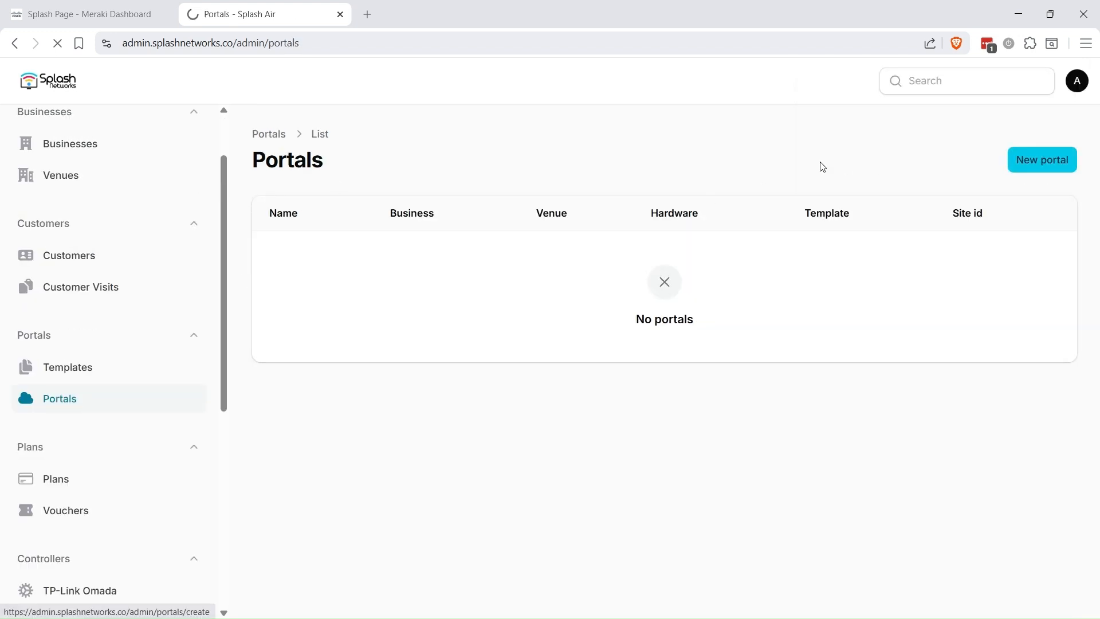
pyautogui.click(458, 229)
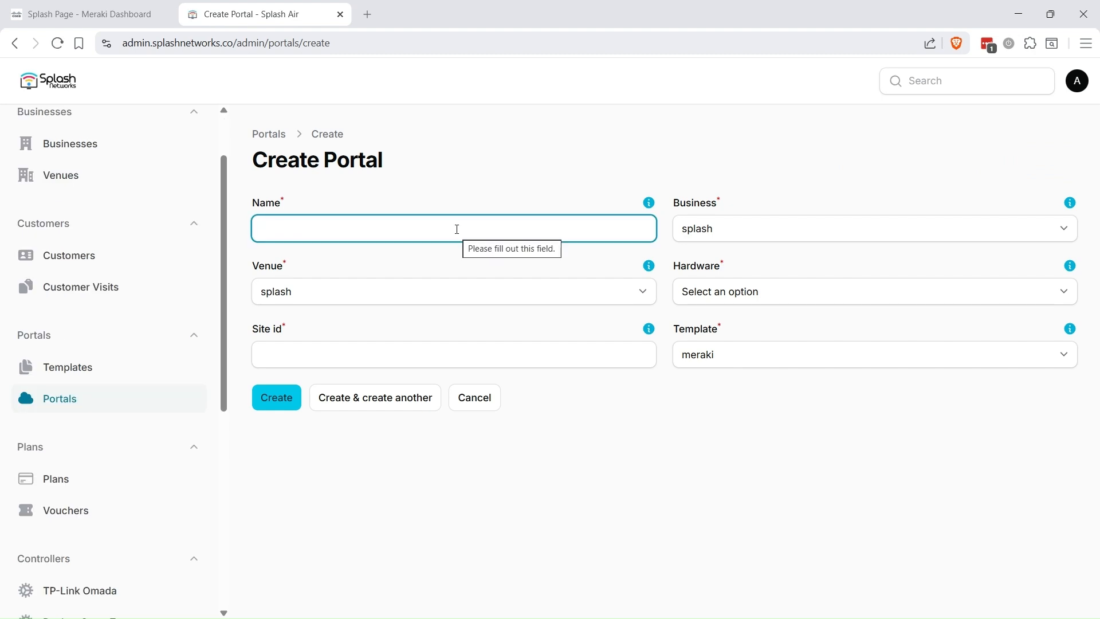
pyautogui.write('meraki portal')
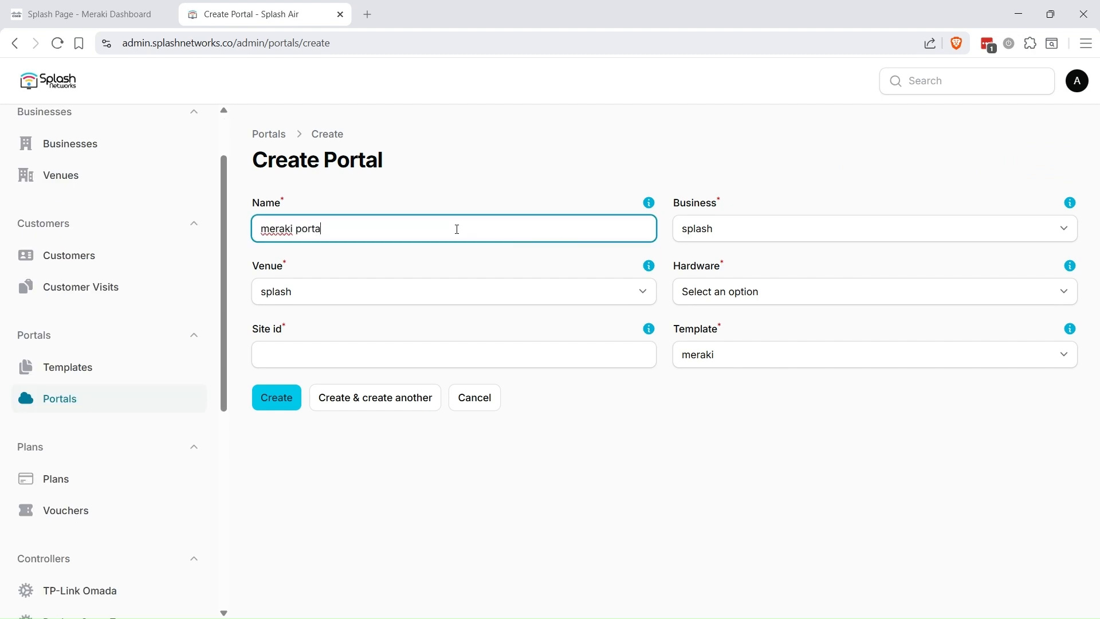
pyautogui.click(746, 289)
pyautogui.click(744, 383)
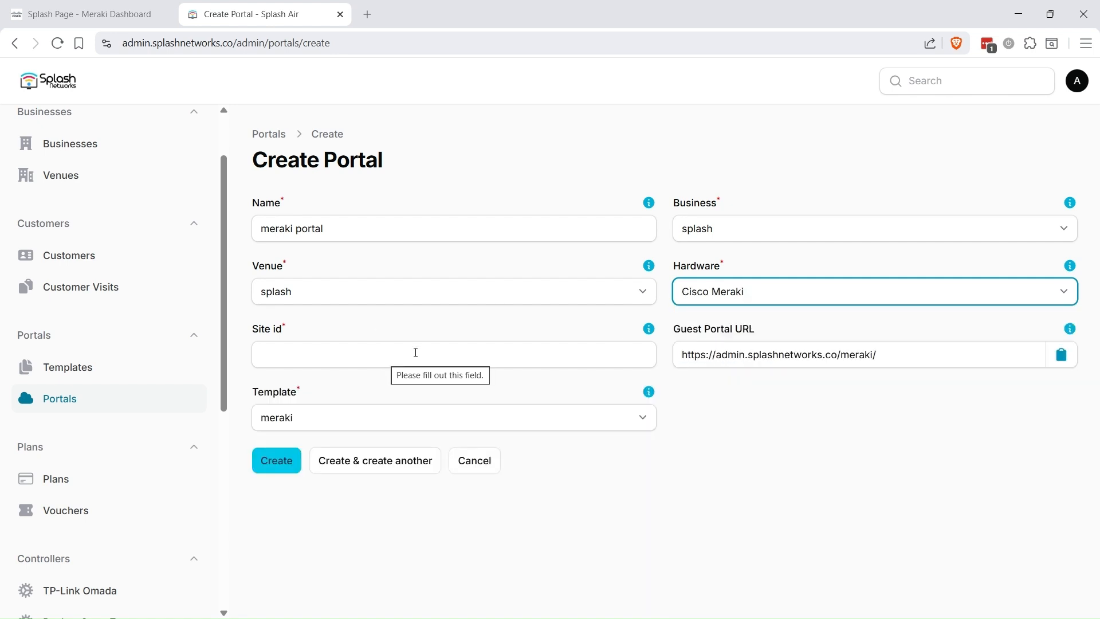
pyautogui.click(445, 351)
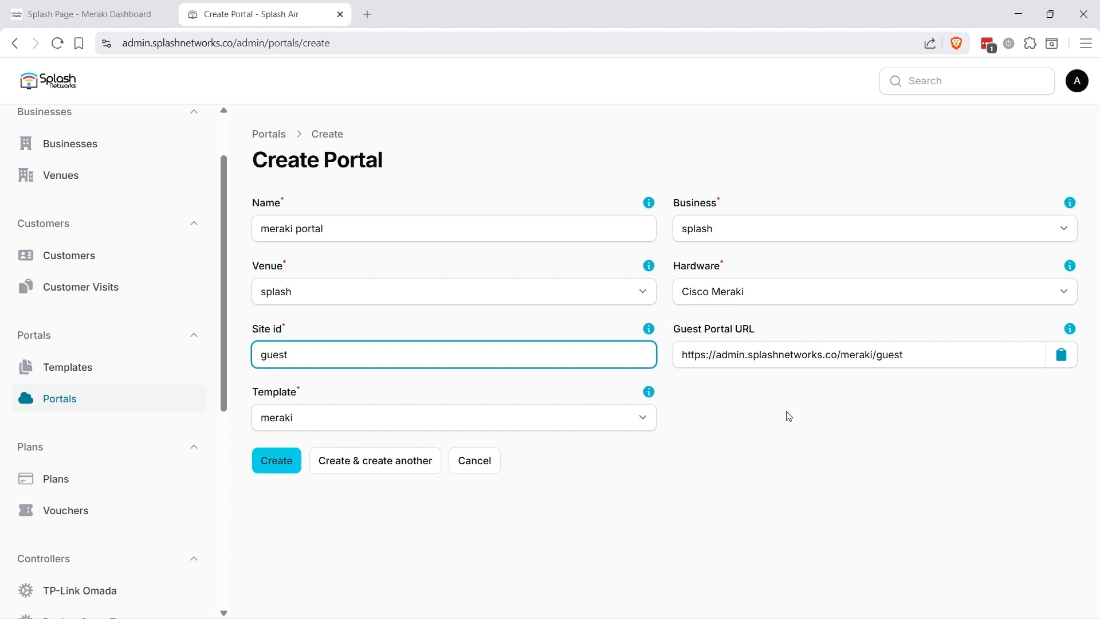
# Step: Copy the guest portal URL, create the portal, and return to Meraki Dashboard
pyautogui.click(1069, 358)
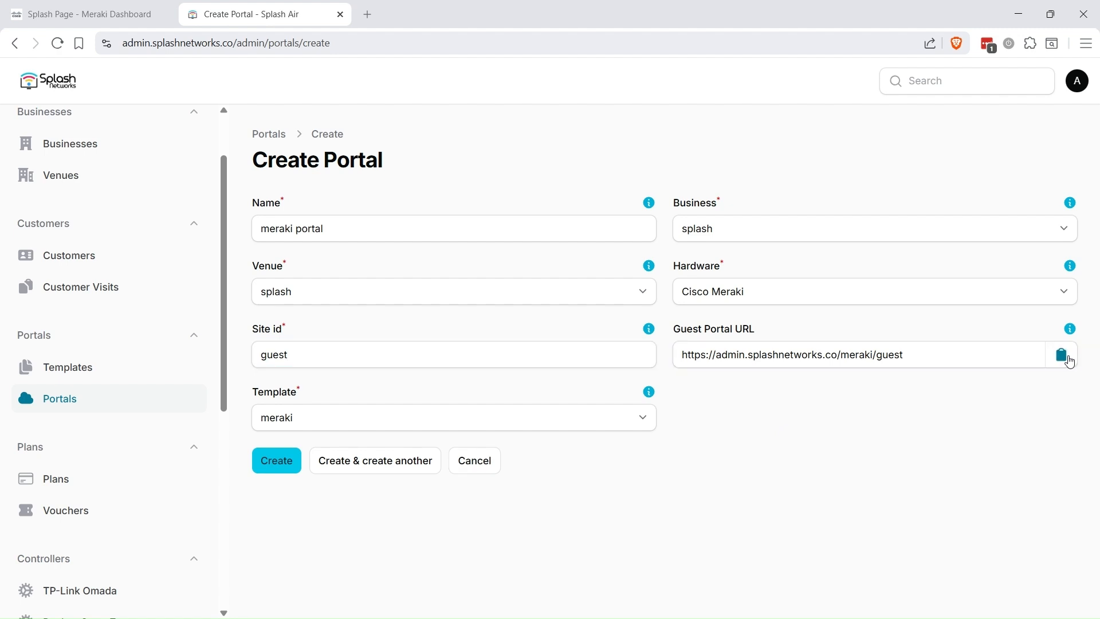
pyautogui.click(278, 463)
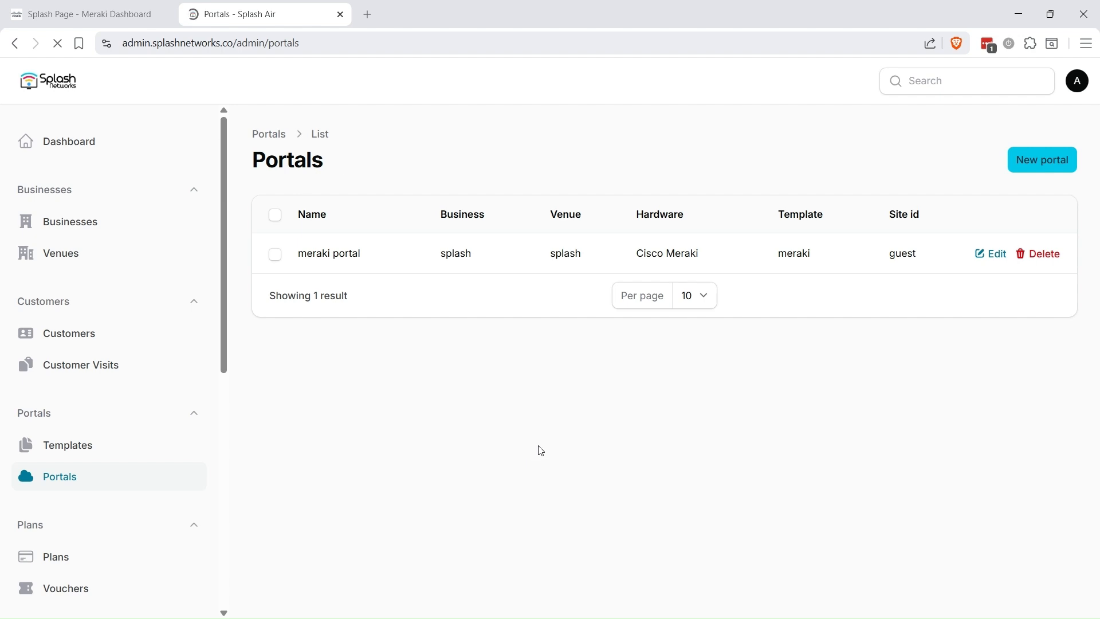
pyautogui.click(50, 13)
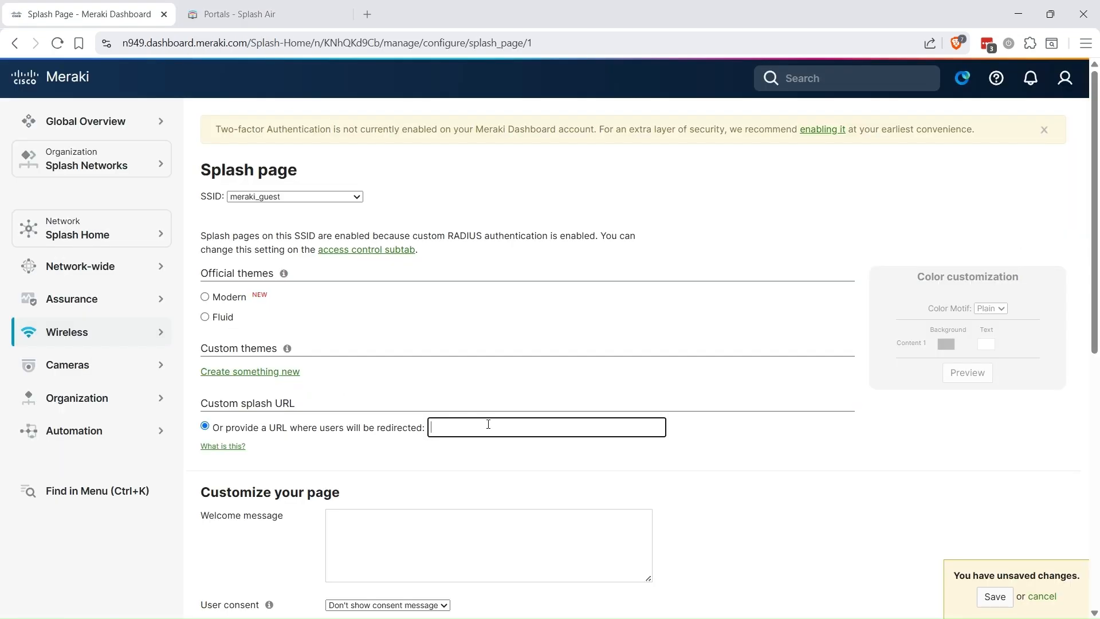
pyautogui.hotkey('ctrl', 'v')
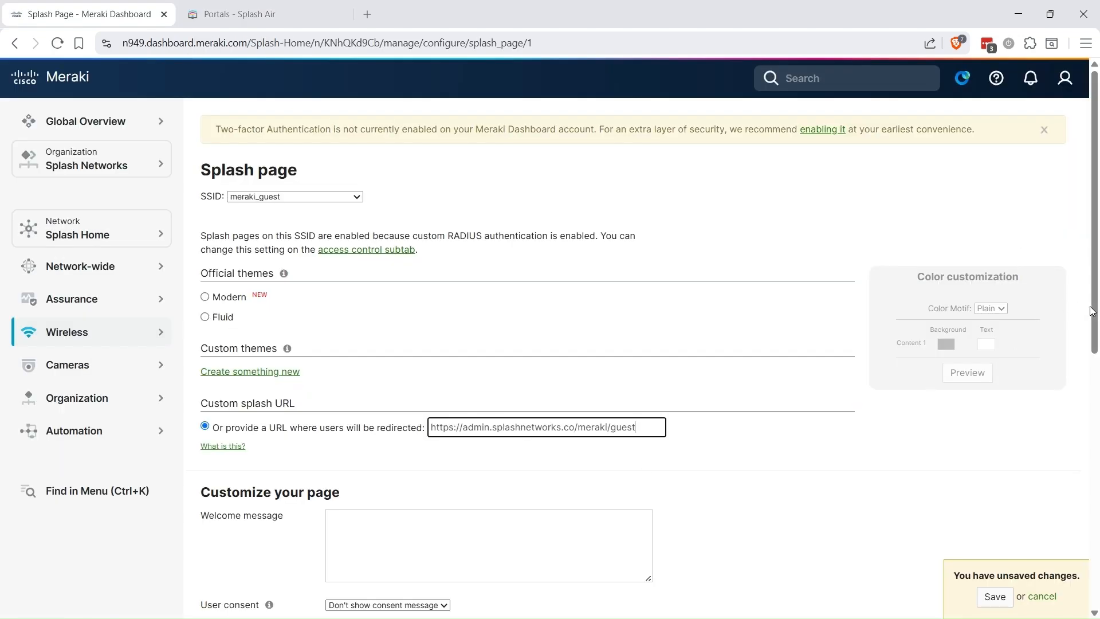
pyautogui.scroll(-4, 1093, 312)
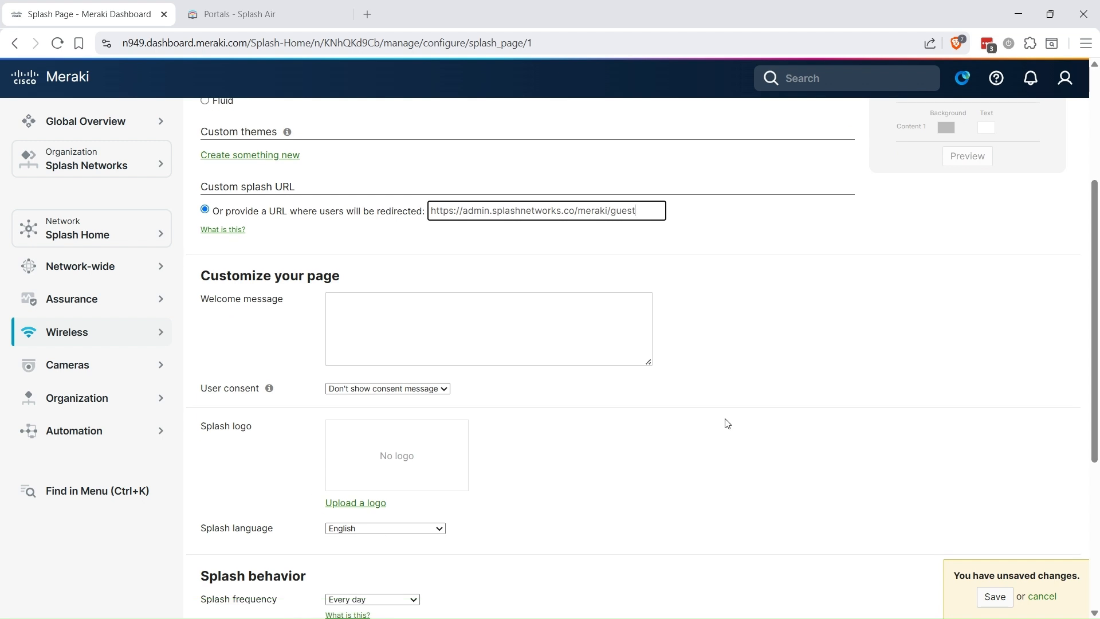
pyautogui.scroll(-3, 716, 459)
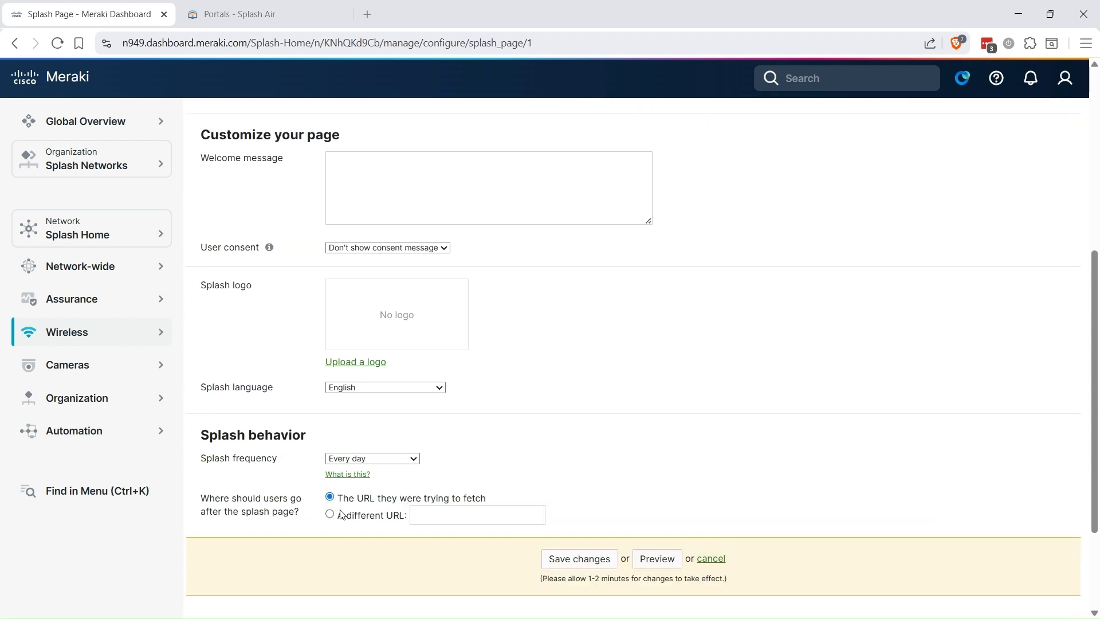
pyautogui.click(330, 514)
pyautogui.click(440, 513)
pyautogui.write('ht')
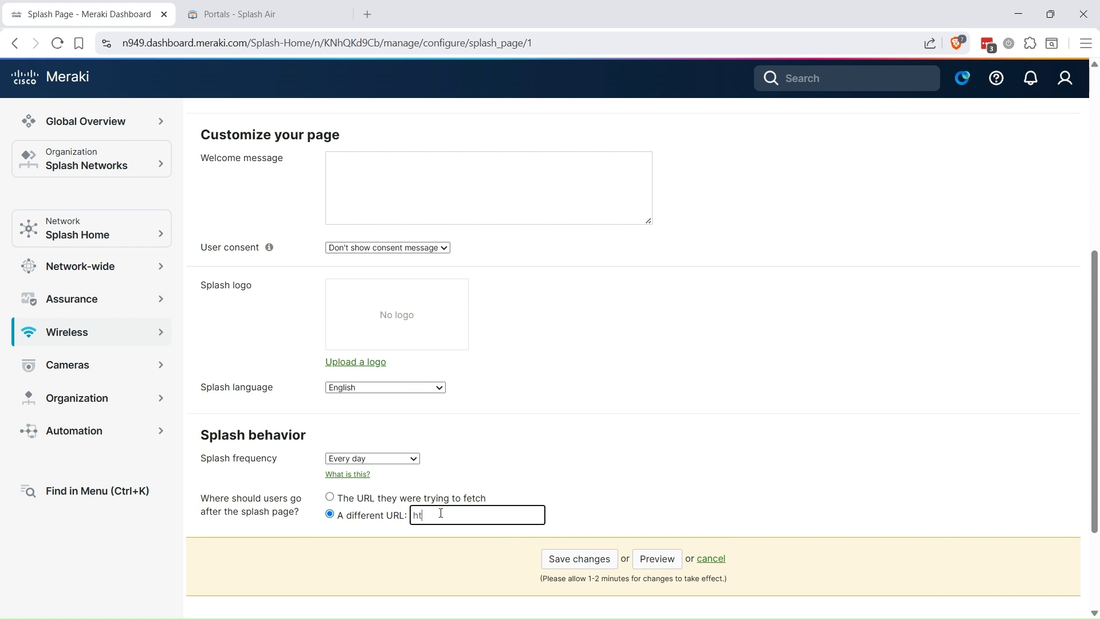
pyautogui.write('tps://www.google.com')
pyautogui.click(597, 555)
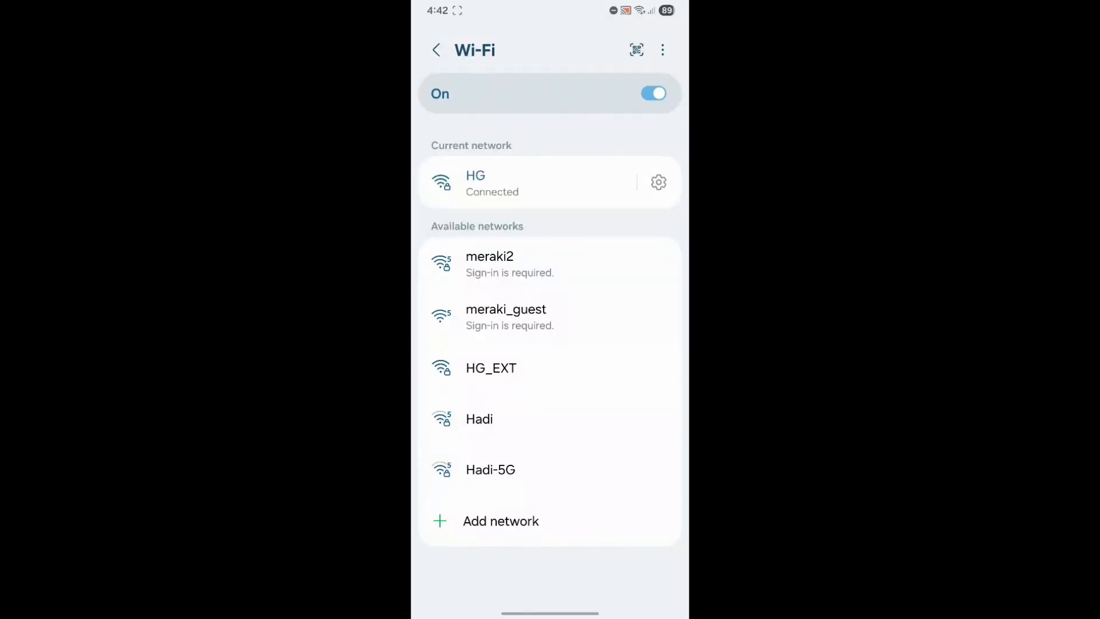
pyautogui.click(506, 317)
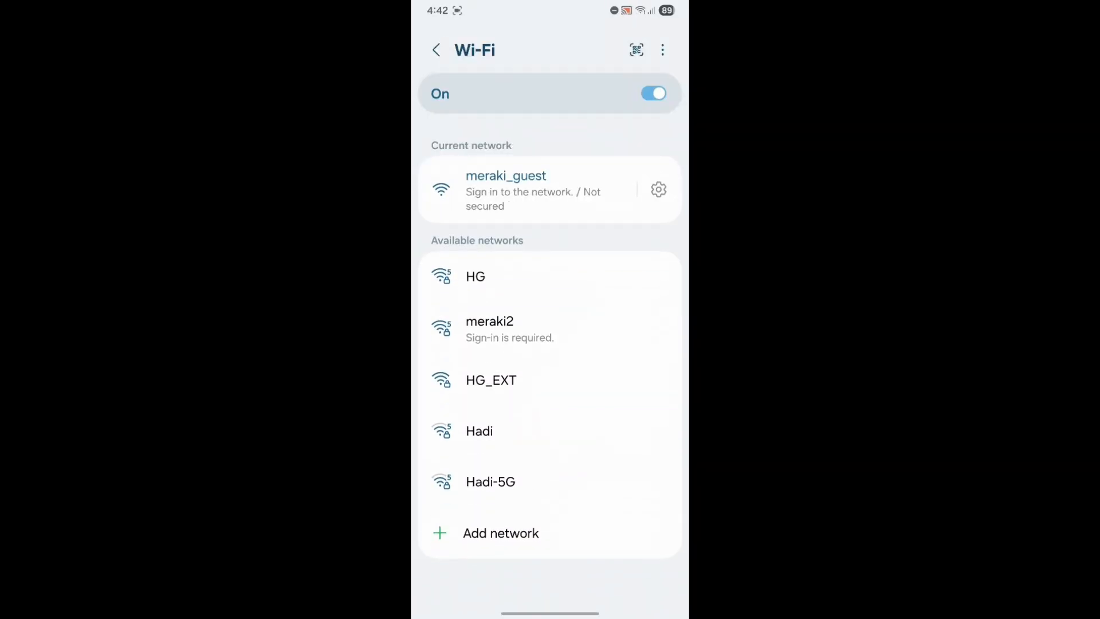
pyautogui.click(506, 42)
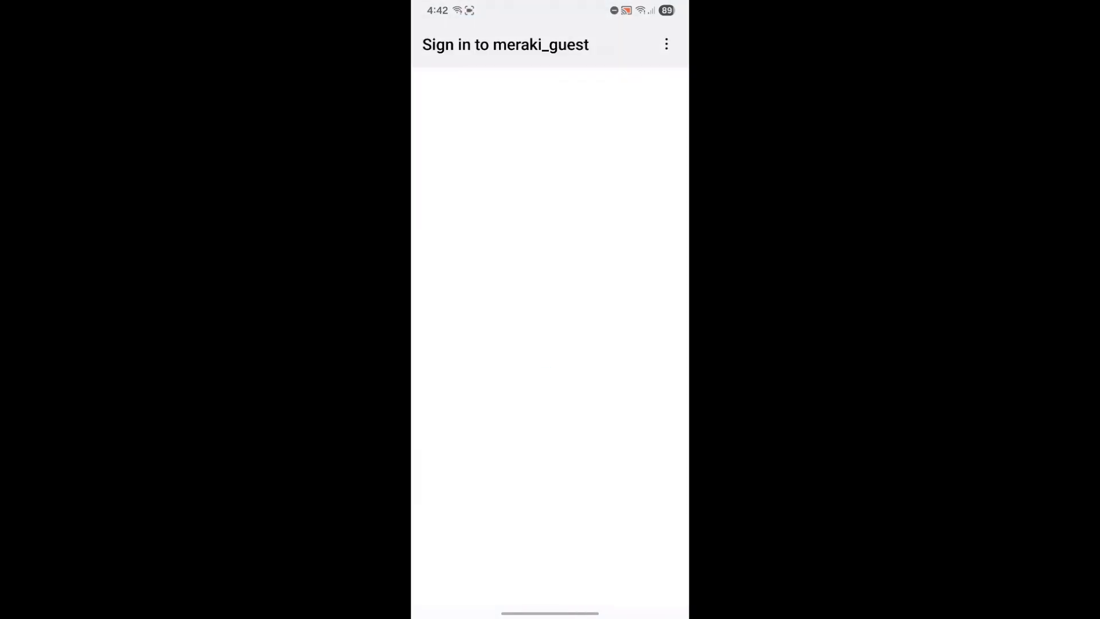
pyautogui.click(472, 234)
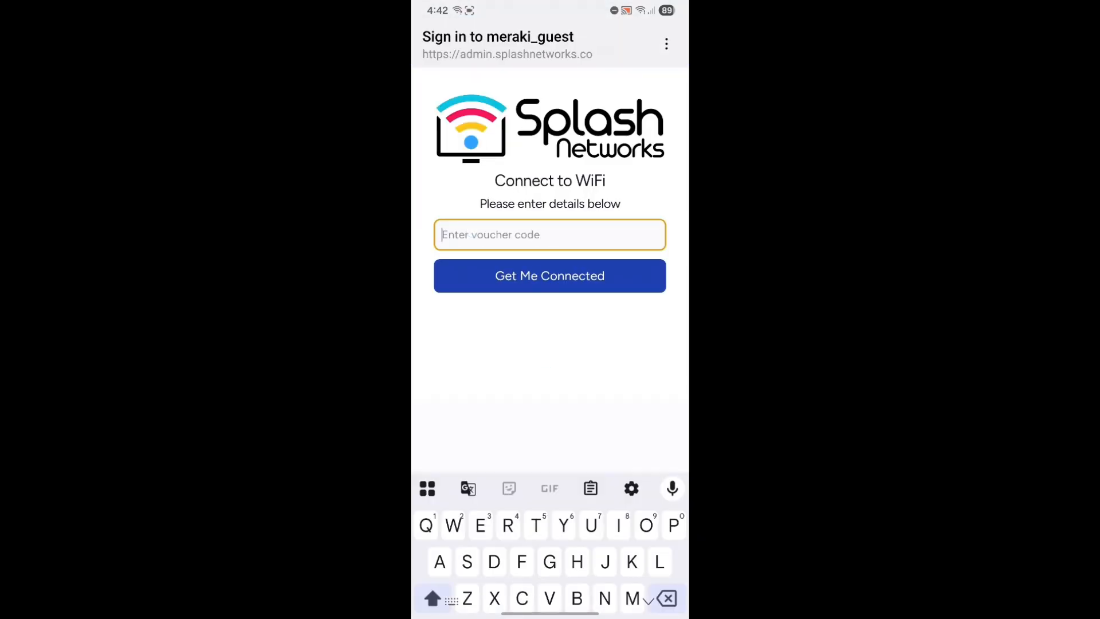
pyautogui.write('test')
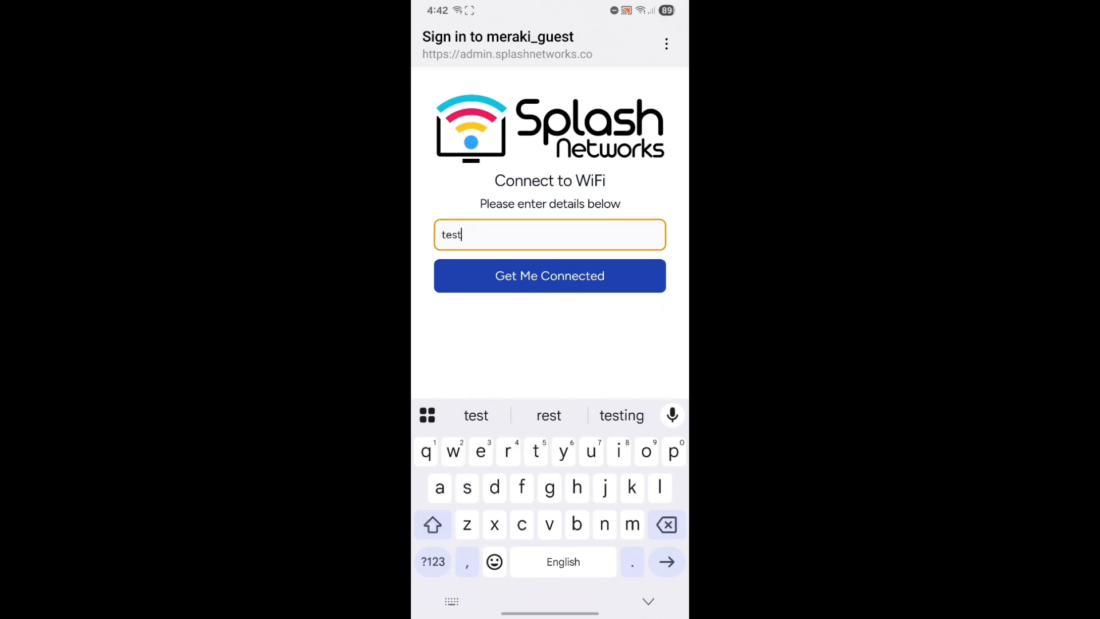
pyautogui.click(605, 272)
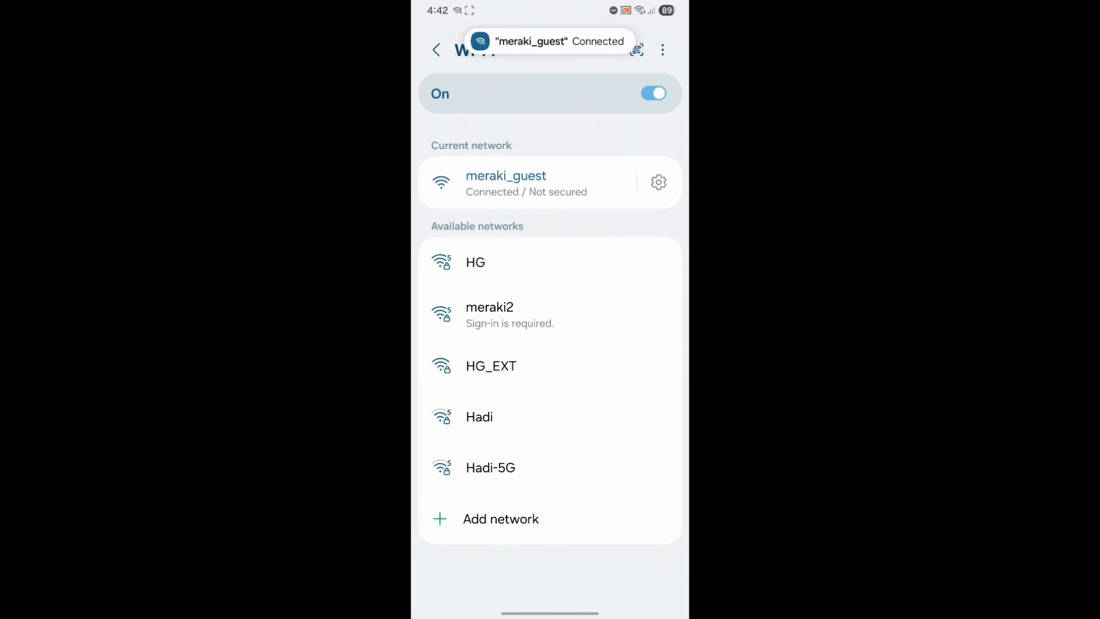
# Step: Launch Speedtest from the Network Tools folder on the home screen
pyautogui.moveTo(560, 613); pyautogui.dragTo(575, 449)
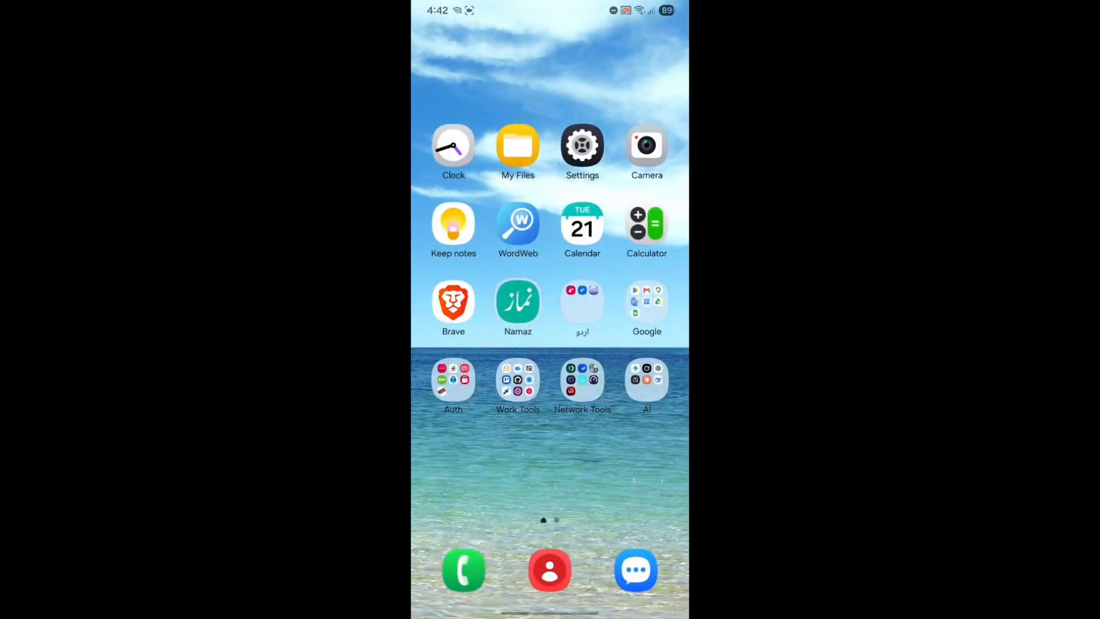
pyautogui.click(582, 379)
pyautogui.click(618, 353)
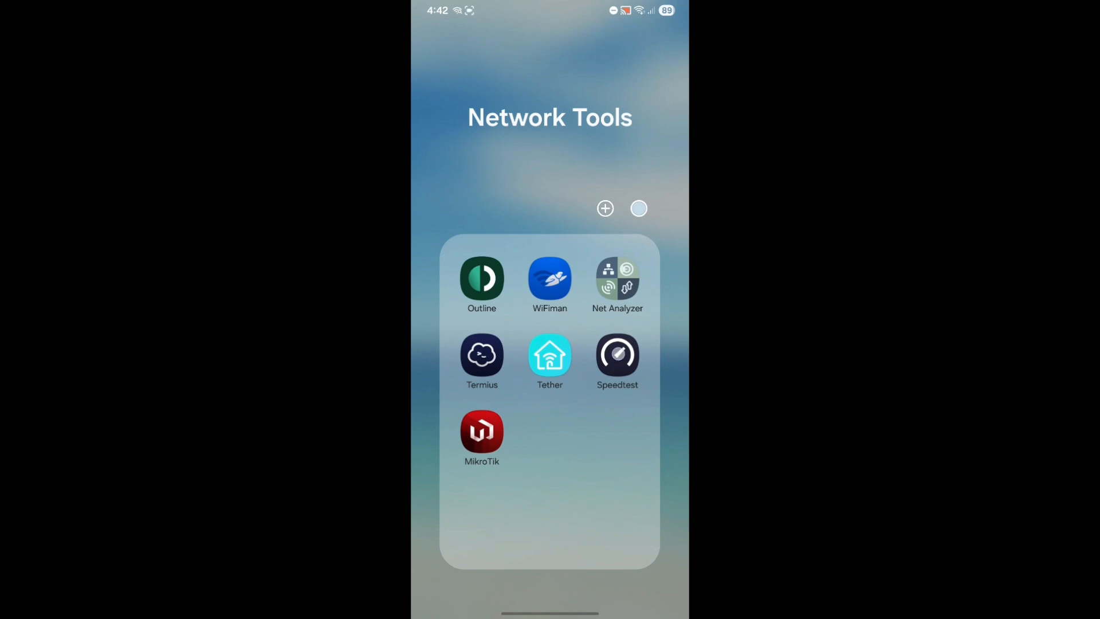